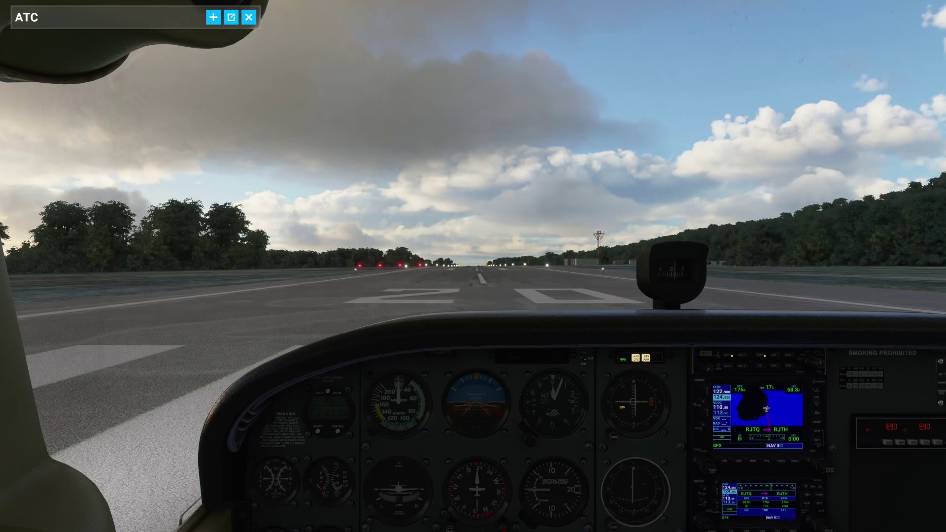
# Switch to the browser and open the VRinsight software download page from the GPS-5 driver search results.
pyautogui.hotkey('alt', 'Tab')
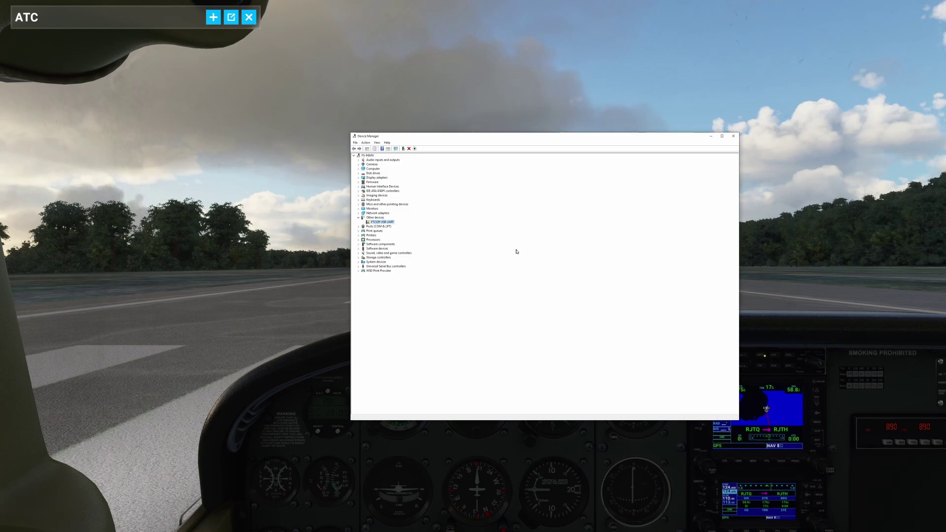
pyautogui.hotkey('alt', 'Tab')
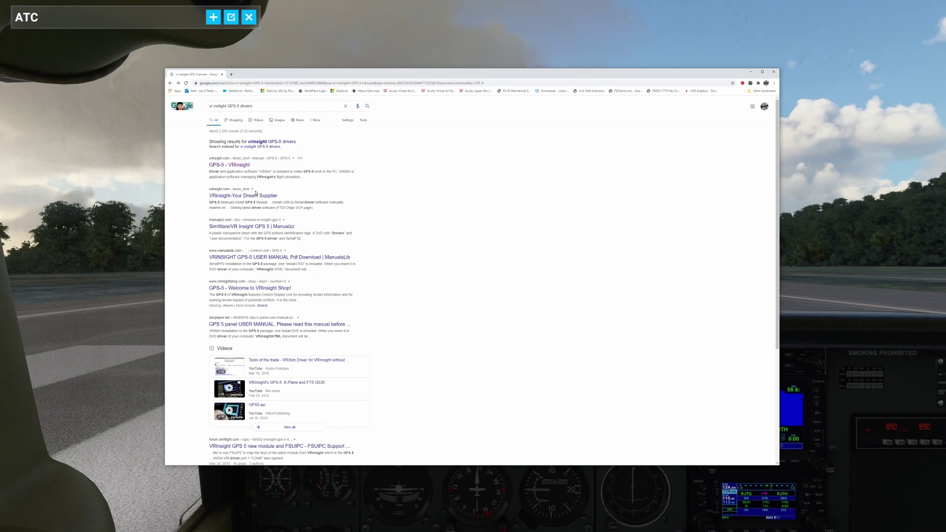
pyautogui.click(256, 196)
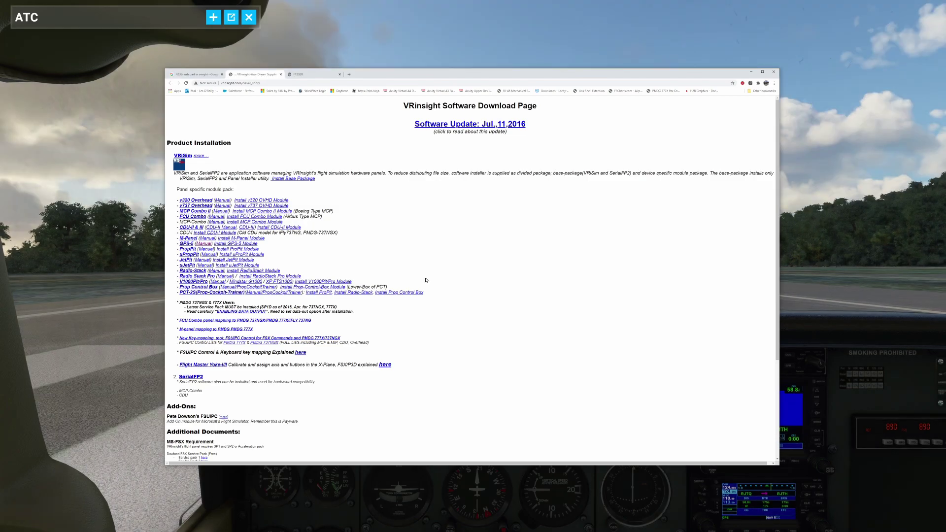
# Follow the FTDI VCP driver link under USB-to-Serial Driver Software and download the 64-bit Windows 2.12.28 driver into Downloads.
pyautogui.scroll(-3, 426, 279)
pyautogui.scroll(-1, 332, 372)
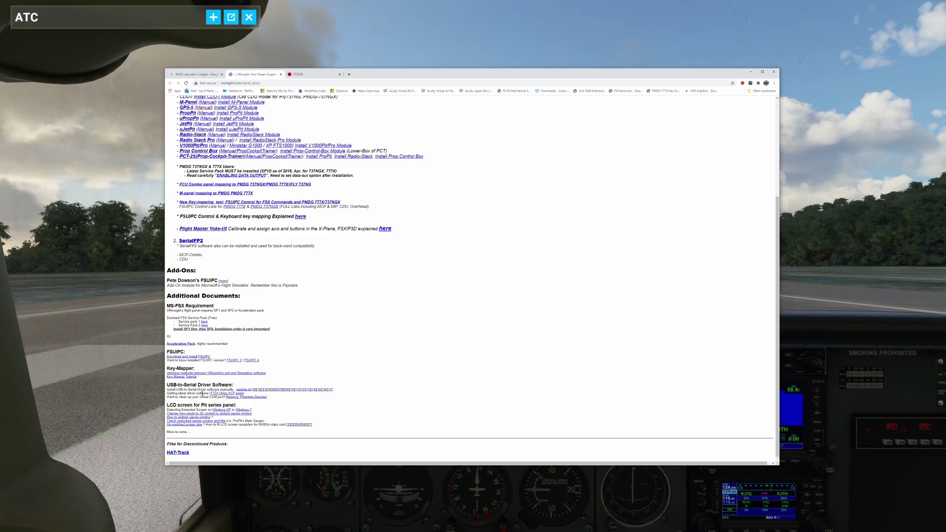
pyautogui.click(218, 393)
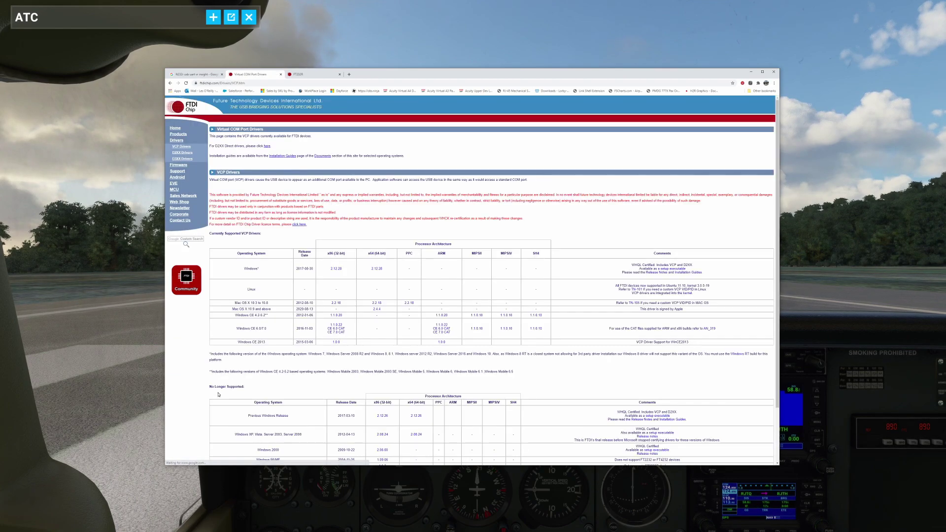
pyautogui.click(377, 269)
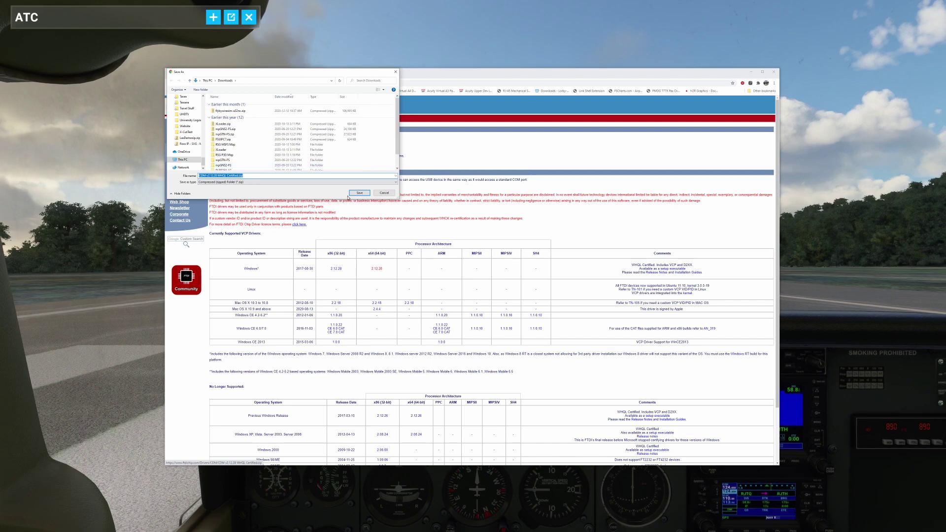
pyautogui.click(360, 193)
# Extract the CDM v2.12.28 WHQL Certified archive into its own folder within Downloads.
pyautogui.rightClick(127, 107)
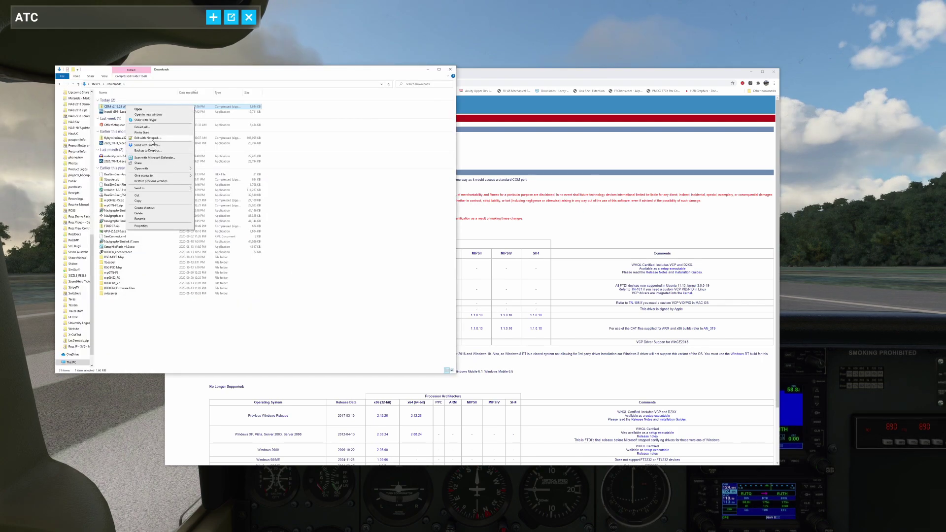
pyautogui.click(142, 126)
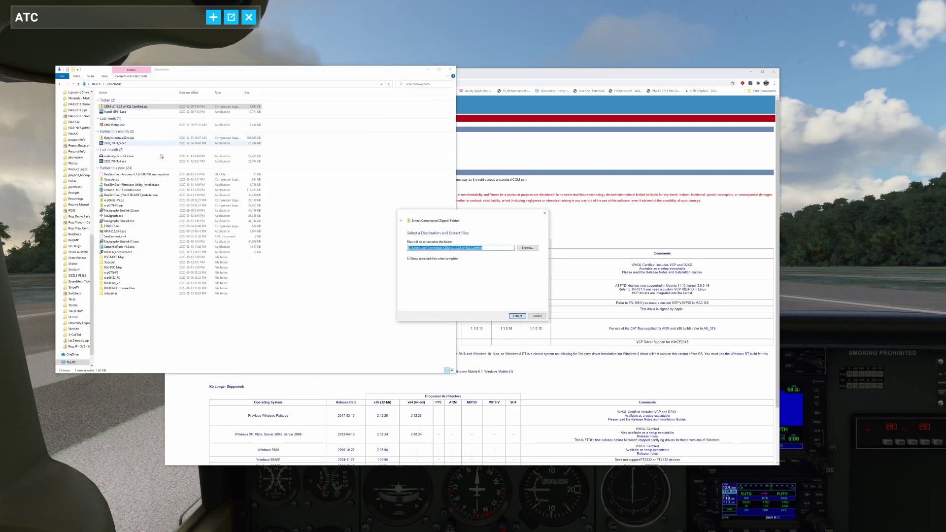
pyautogui.click(518, 317)
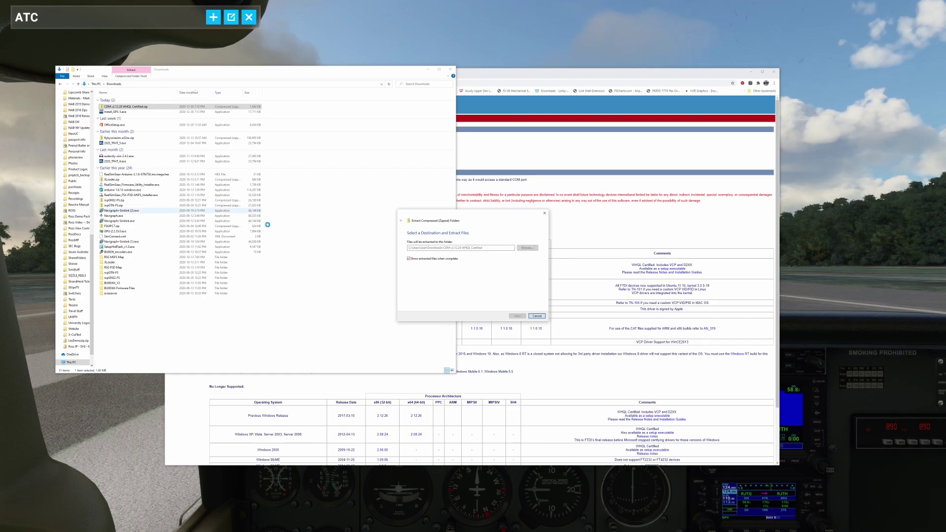
# Create a new folder named VRi in Documents.
pyautogui.click(456, 75)
pyautogui.rightClick(459, 322)
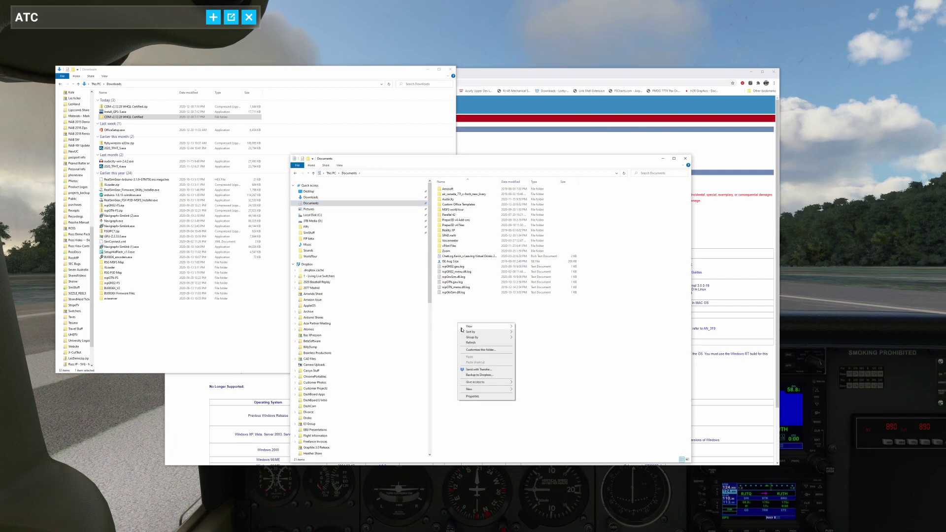
pyautogui.moveTo(480, 390)
pyautogui.click(523, 392)
pyautogui.write('VRi')
pyautogui.press('Return')
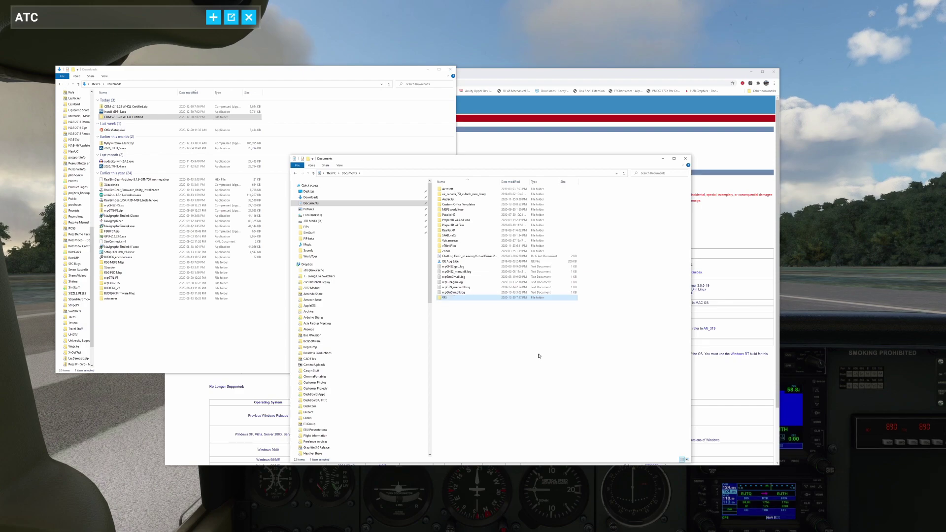
# Move the extracted CDM v2.12.28 WHQL Certified folder into the VRi folder, then close the file and browser windows.
pyautogui.doubleClick(449, 300)
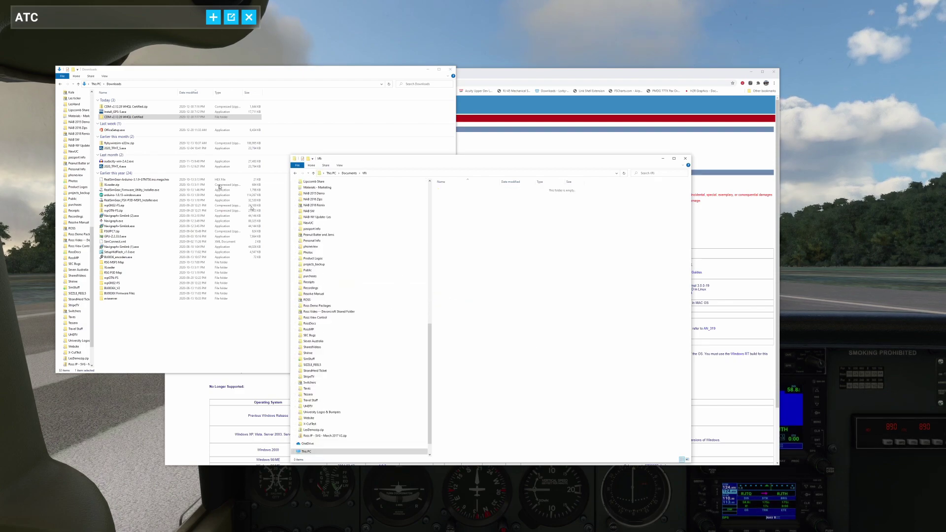
pyautogui.moveTo(124, 117); pyautogui.dragTo(540, 324)
pyautogui.click(450, 69)
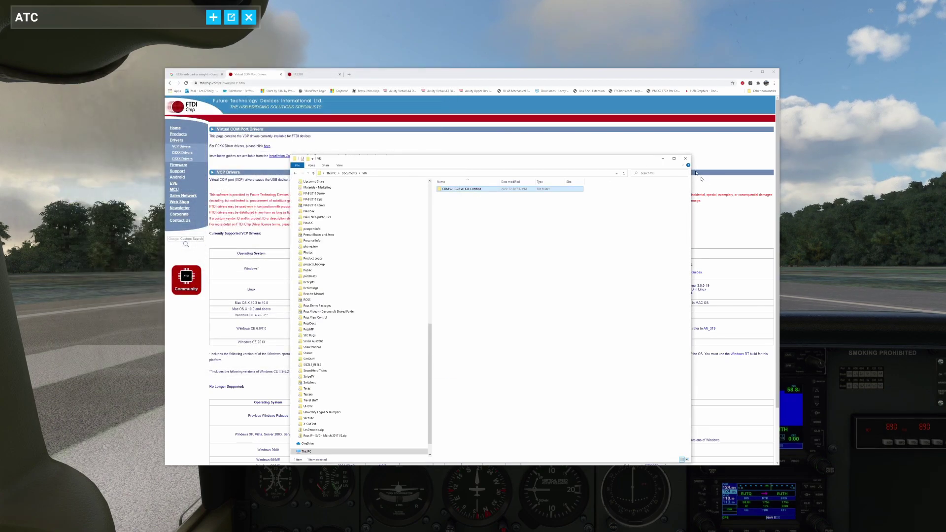
pyautogui.click(685, 158)
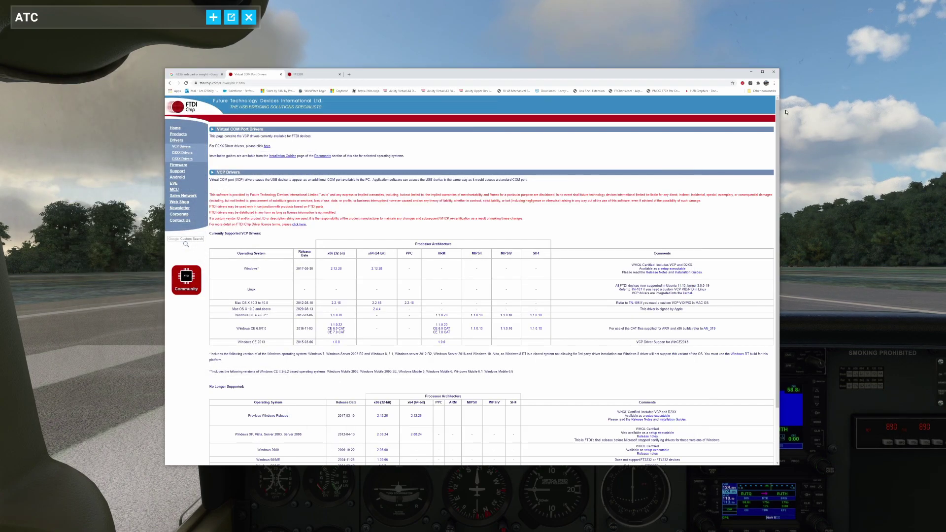
pyautogui.click(771, 73)
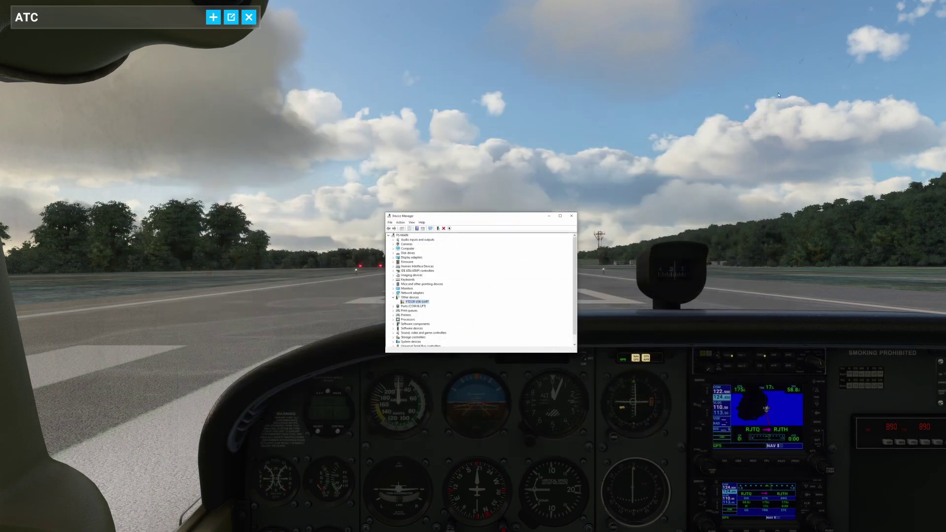
# Start a driver update for the FT232R USB UART device in Device Manager, choosing to browse the computer for drivers.
pyautogui.doubleClick(414, 302)
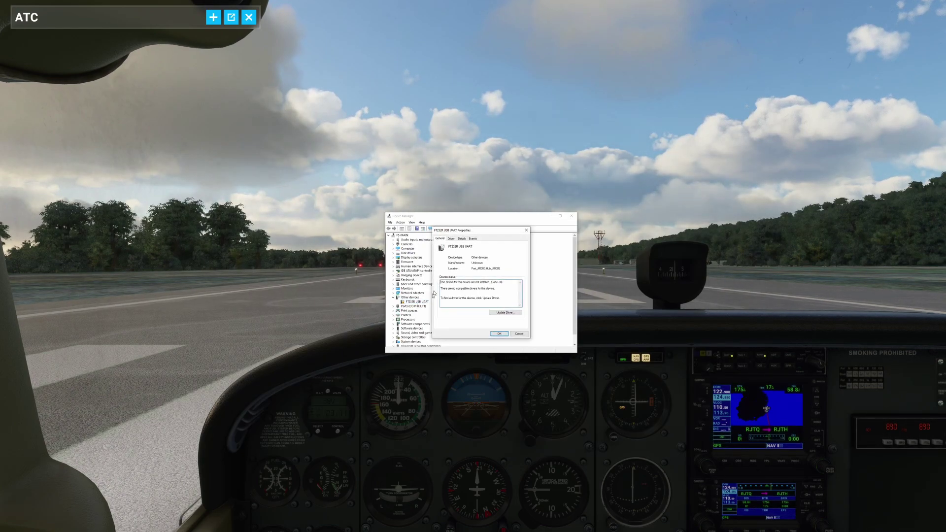
pyautogui.click(450, 238)
pyautogui.click(454, 294)
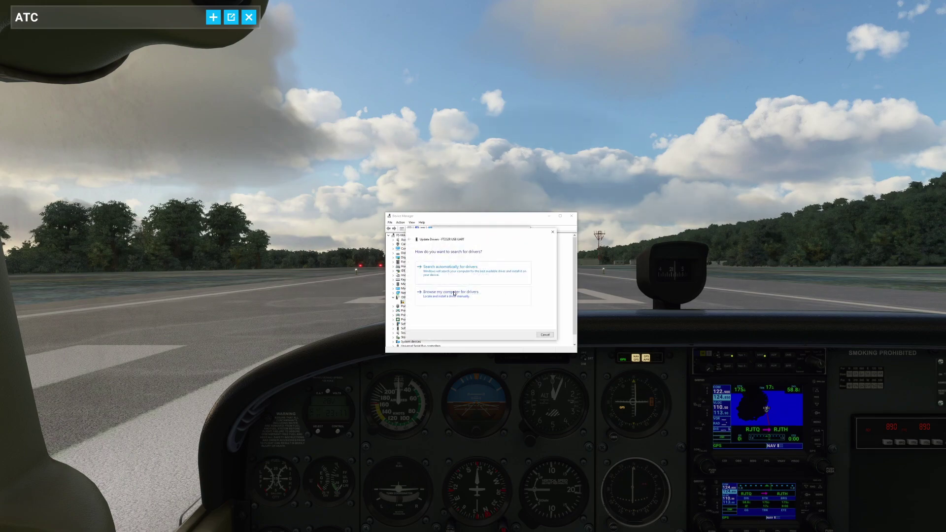
pyautogui.click(453, 302)
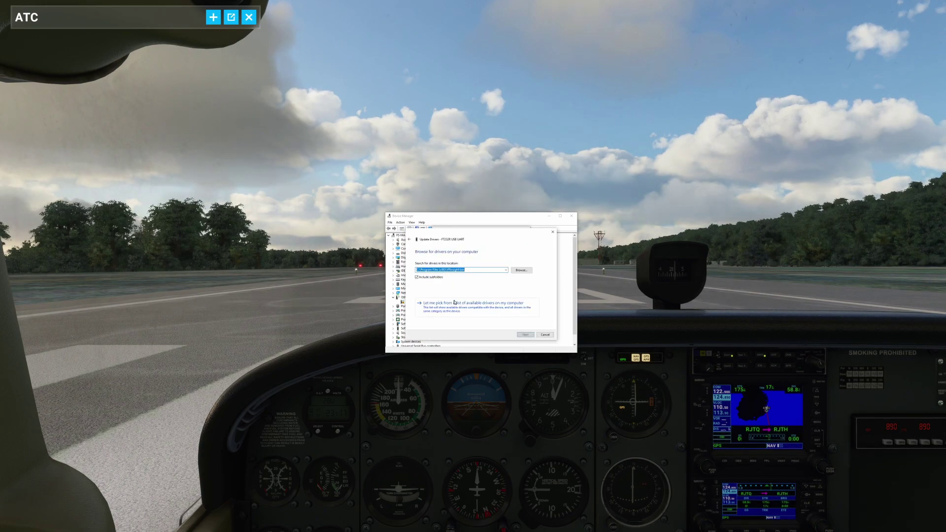
# Set the driver search location to the VRi folder in Documents.
pyautogui.click(522, 271)
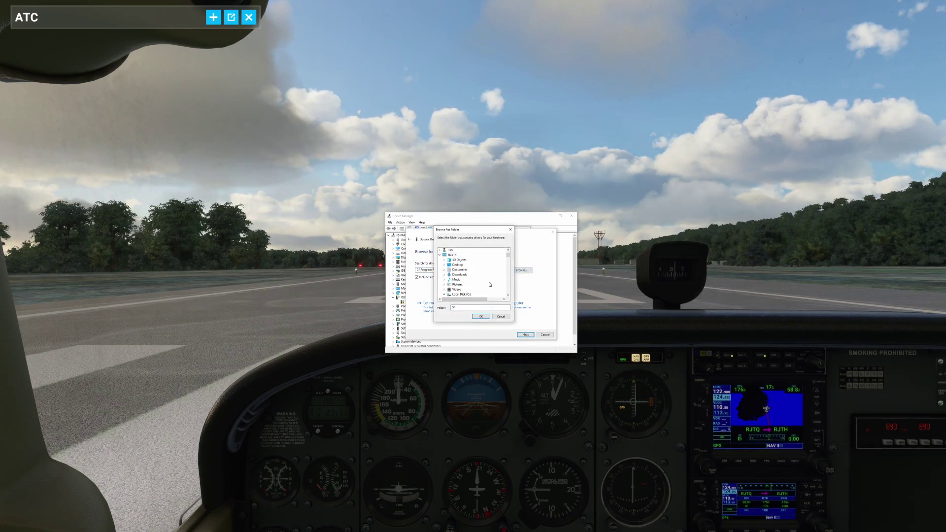
pyautogui.doubleClick(460, 269)
pyautogui.scroll(-10, 497, 286)
pyautogui.scroll(10, 496, 286)
pyautogui.scroll(-2, 497, 286)
pyautogui.click(470, 294)
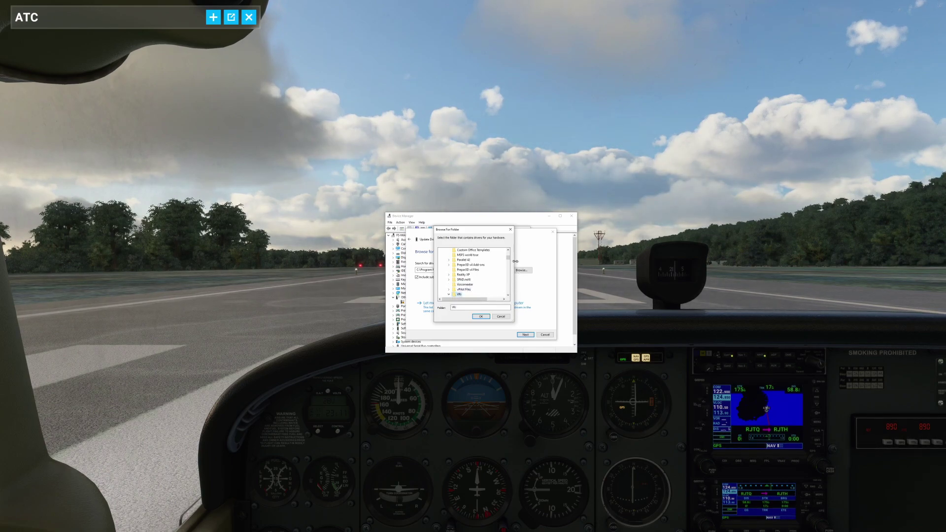
pyautogui.scroll(-2, 500, 272)
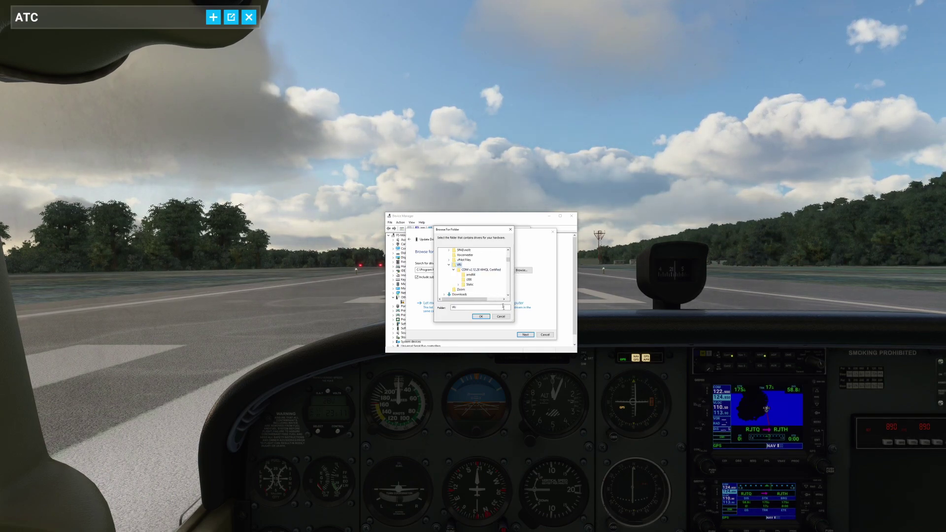
pyautogui.click(481, 316)
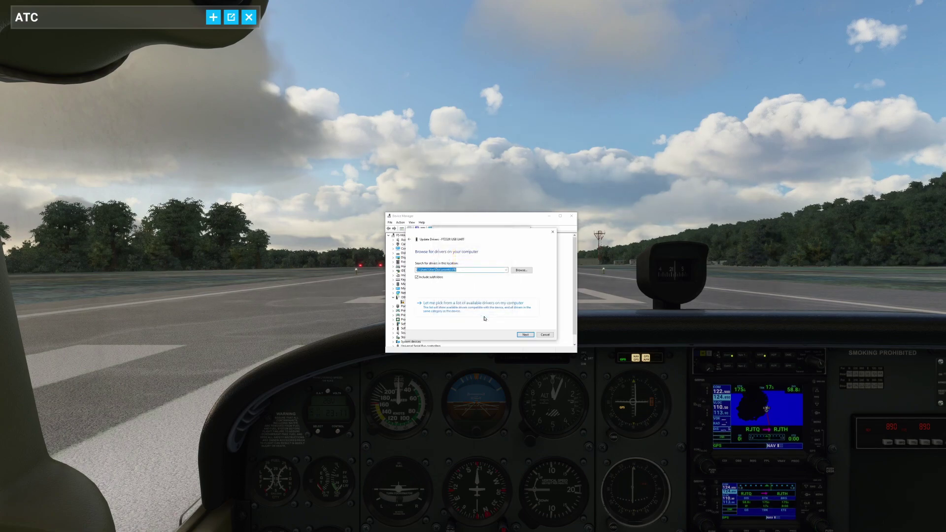
# Install the driver from the chosen folder and close the update wizard and the device's properties.
pyautogui.click(521, 334)
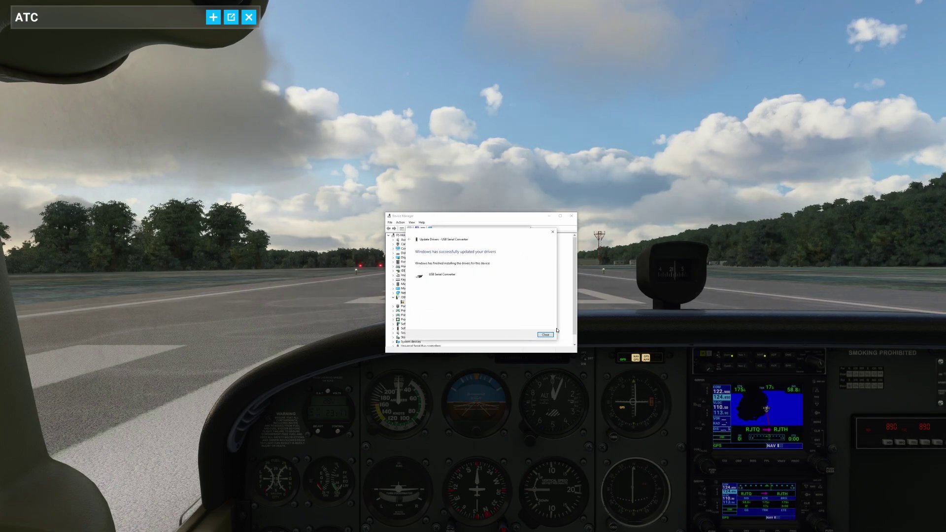
pyautogui.click(545, 336)
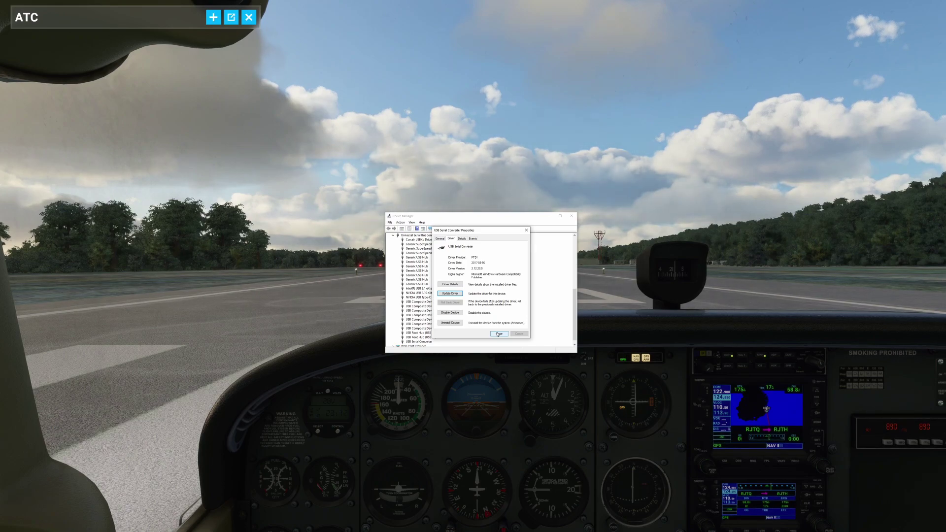
pyautogui.click(499, 333)
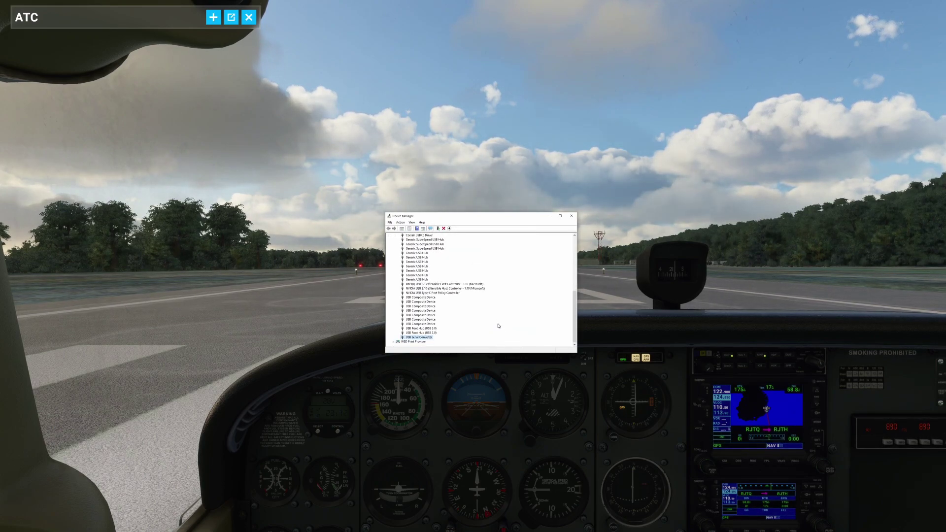
# Turn off "Allow this device to bring the computer out of standby" in the USB Serial Converter's power management settings.
pyautogui.rightClick(424, 338)
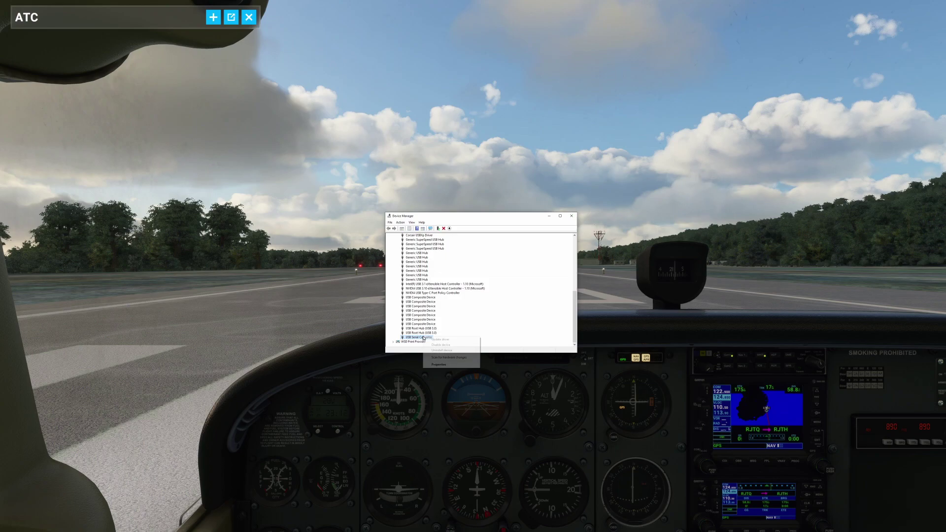
pyautogui.click(450, 365)
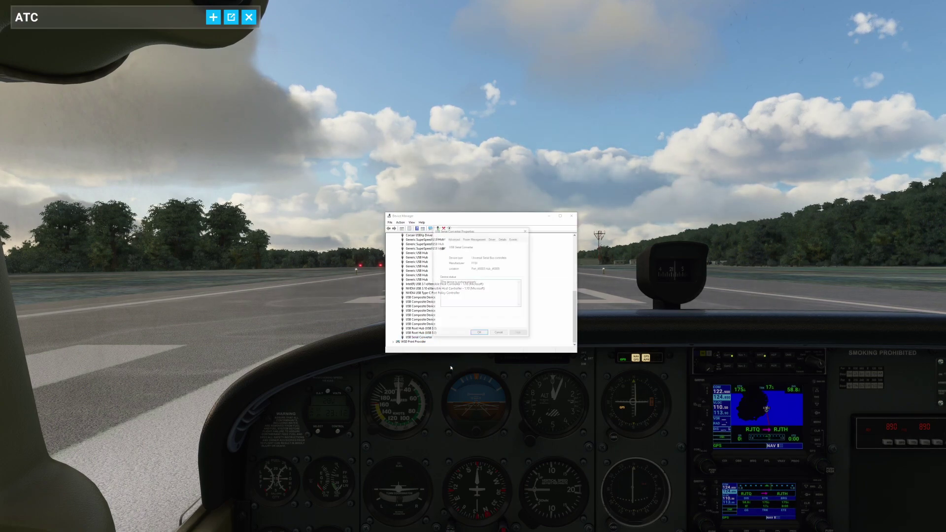
pyautogui.click(475, 239)
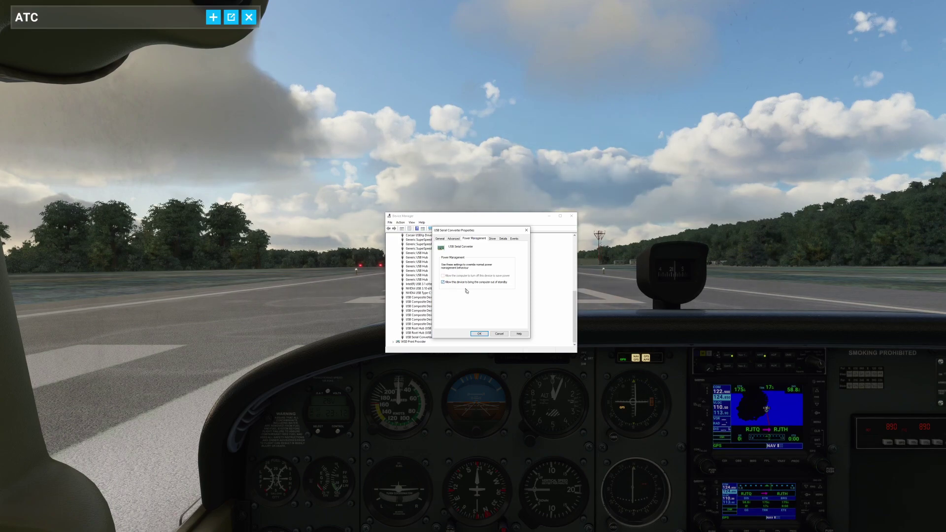
pyautogui.click(450, 283)
pyautogui.press('Return')
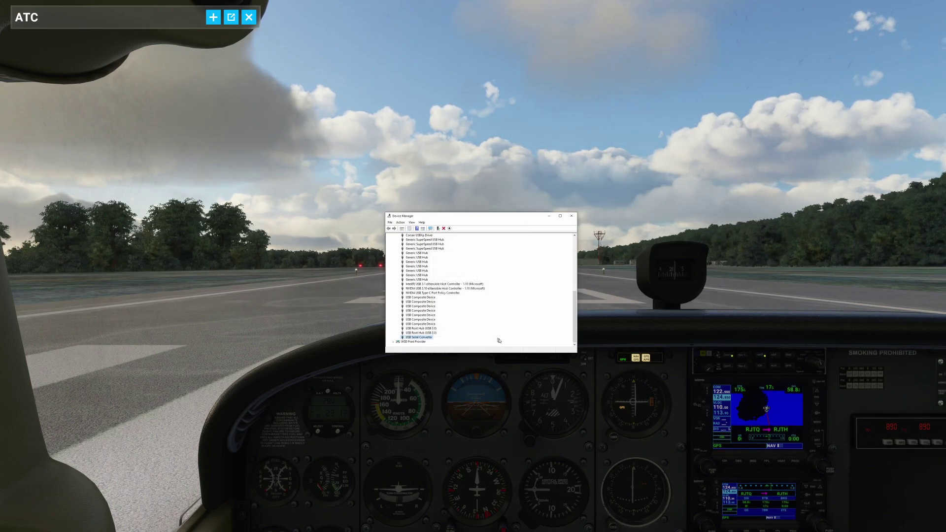
# Return to Device Manager and expand the Ports (COM & LPT) category to check the listed ports.
pyautogui.hotkey('alt', 'Tab')
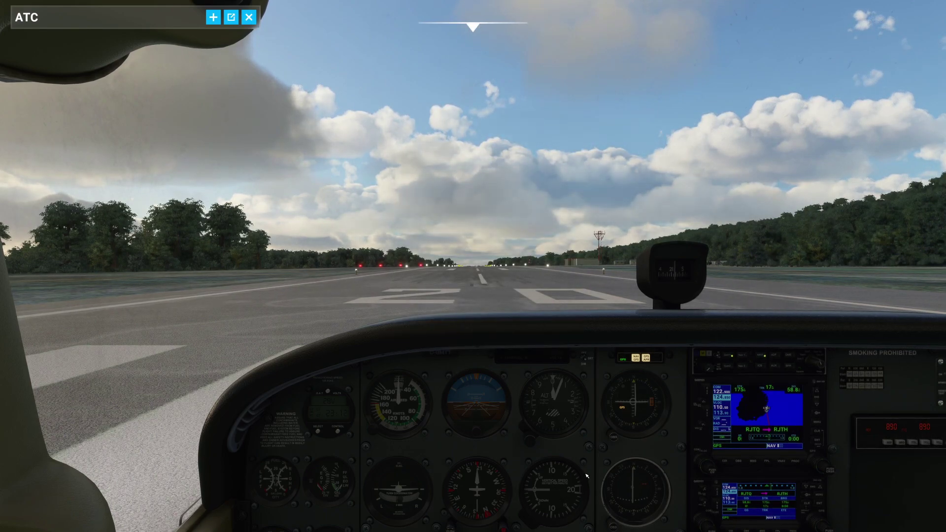
pyautogui.hotkey('alt', 'Tab')
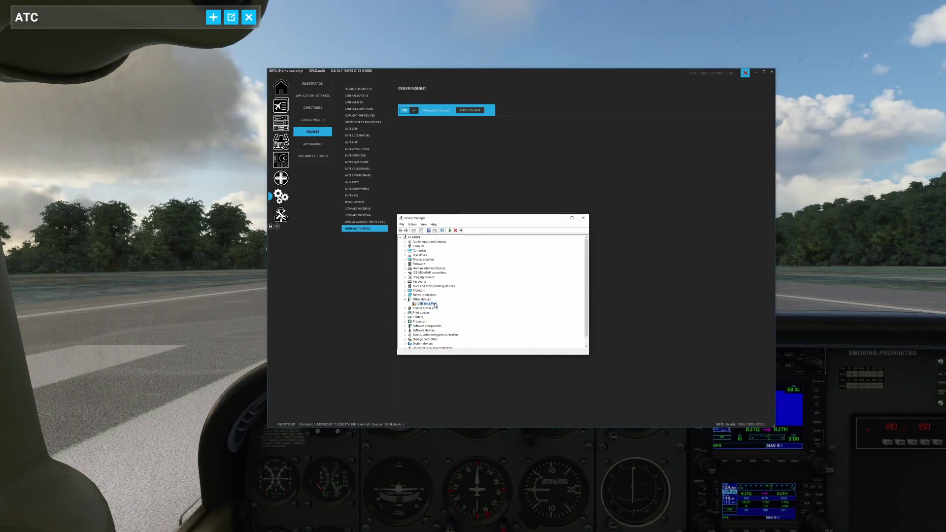
pyautogui.doubleClick(435, 309)
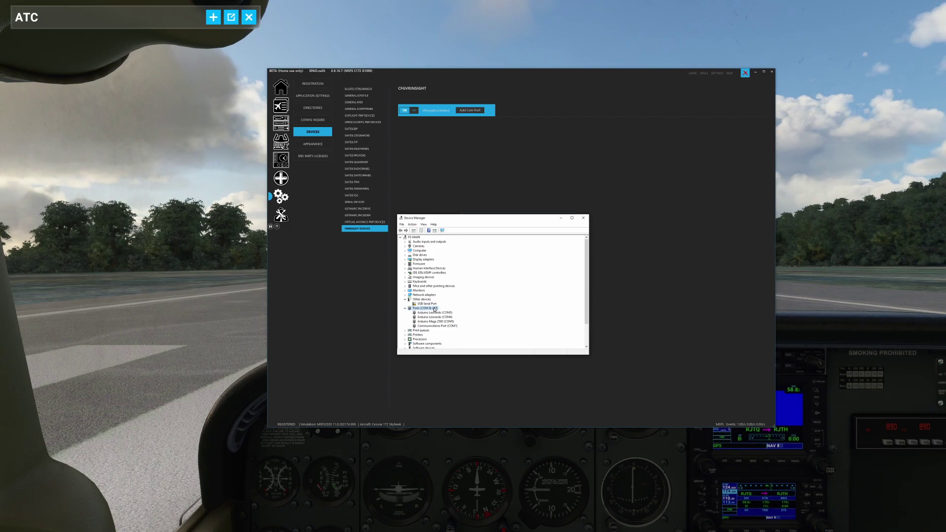
# Choose to update the USB Serial Port's driver from the computer and set the search location to the CDM v2.12.28 WHQL Certified folder.
pyautogui.doubleClick(428, 304)
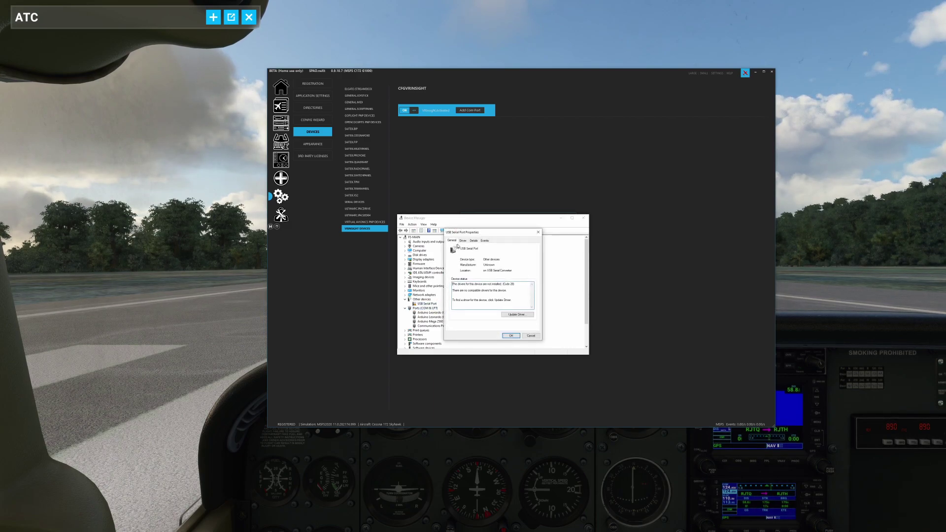
pyautogui.click(462, 241)
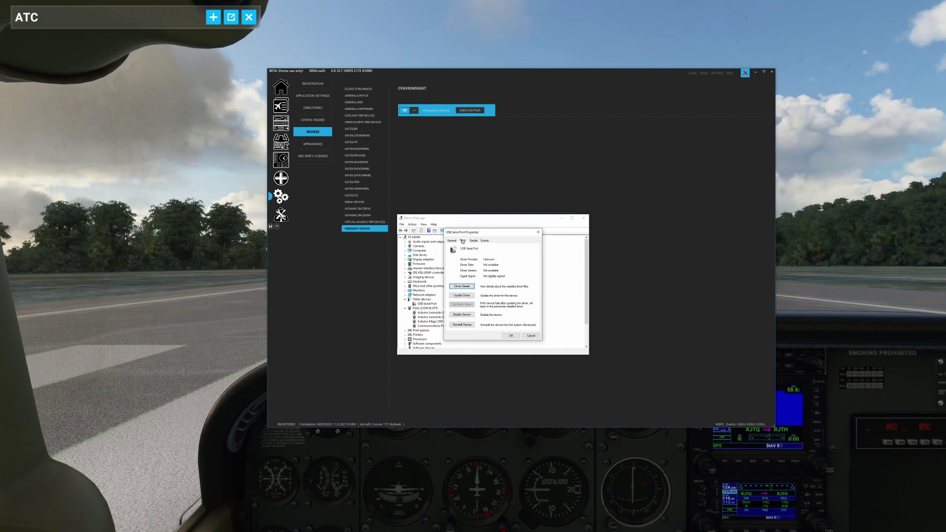
pyautogui.click(466, 295)
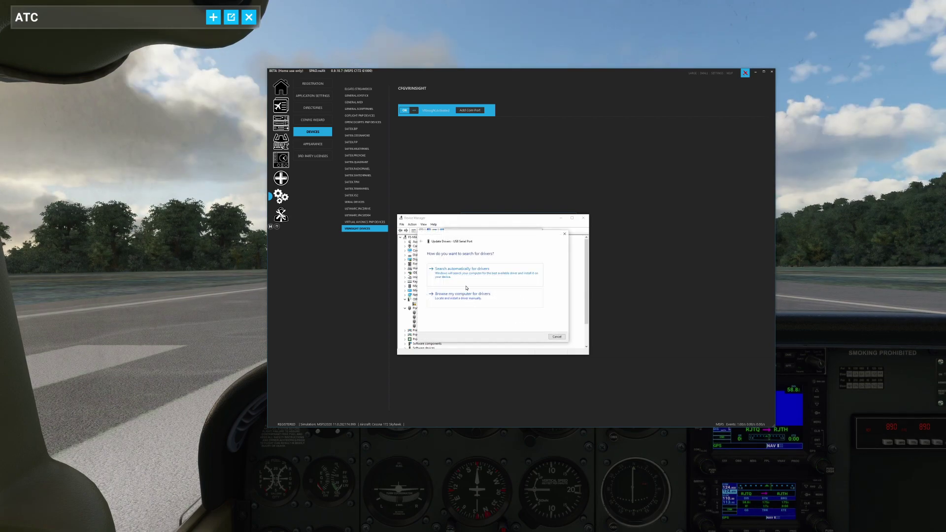
pyautogui.click(466, 295)
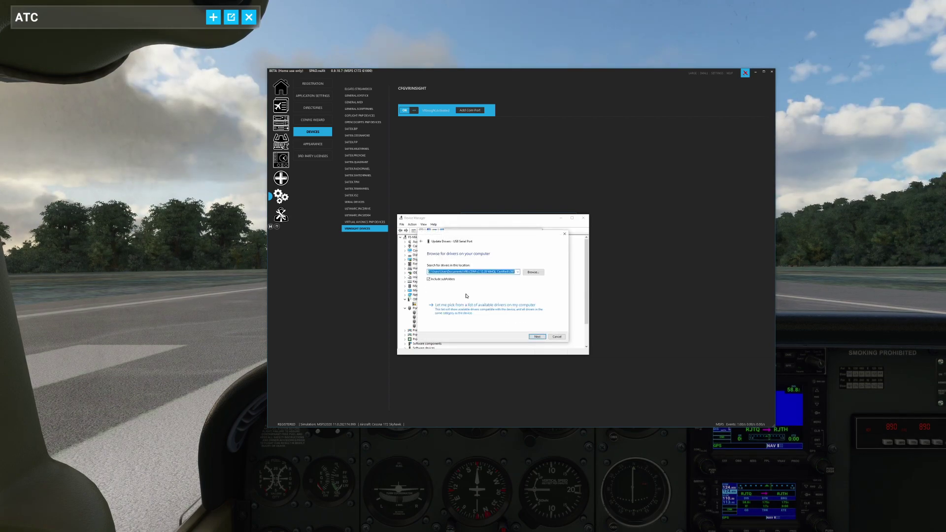
pyautogui.click(533, 272)
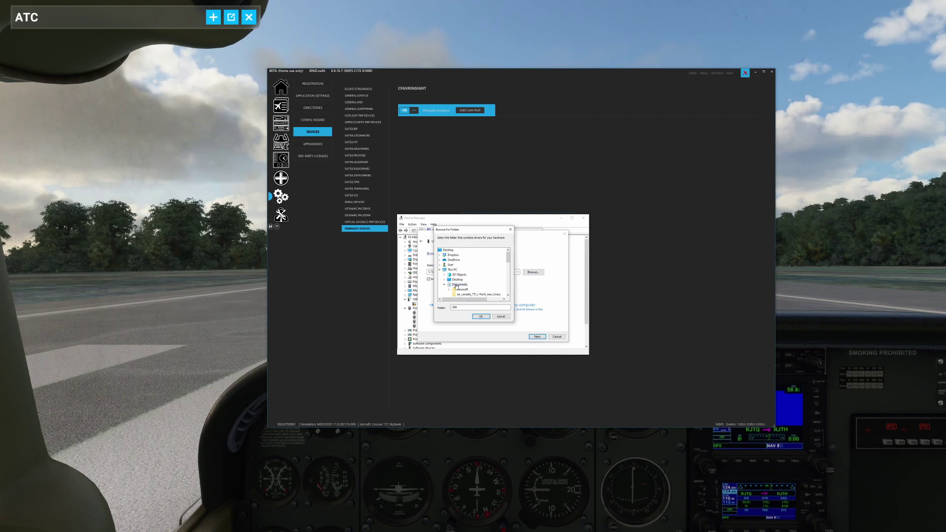
pyautogui.scroll(-1, 492, 287)
pyautogui.scroll(-5, 492, 287)
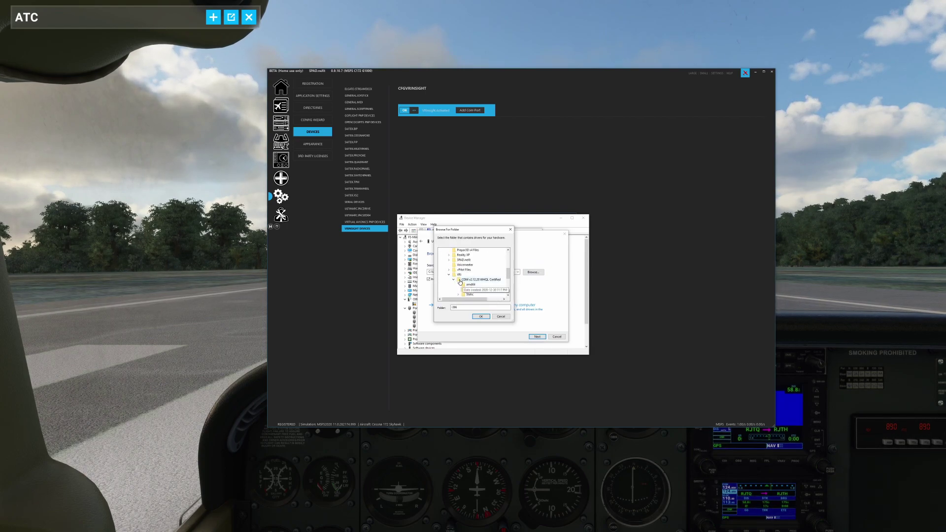
pyautogui.click(460, 281)
pyautogui.click(480, 316)
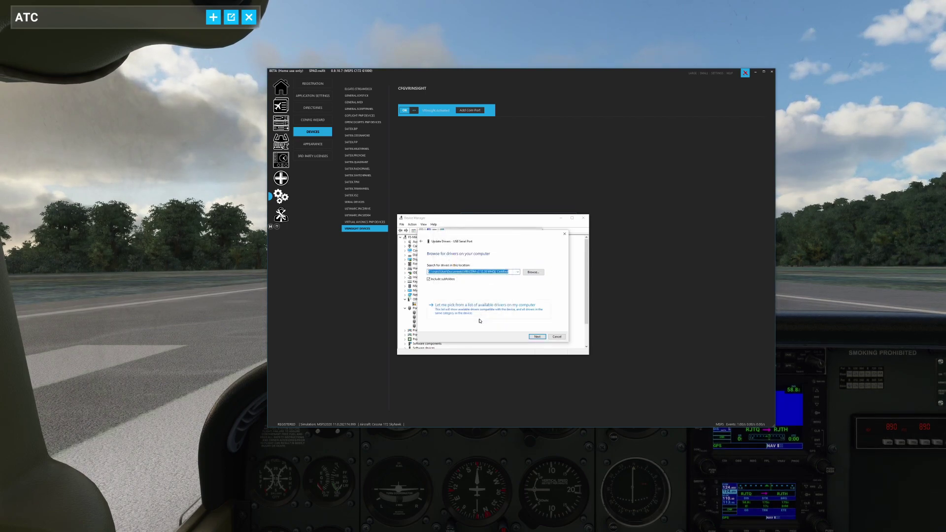
# Install the USB Serial Port driver from that folder and close the wizard, the device's properties and Device Manager.
pyautogui.click(534, 337)
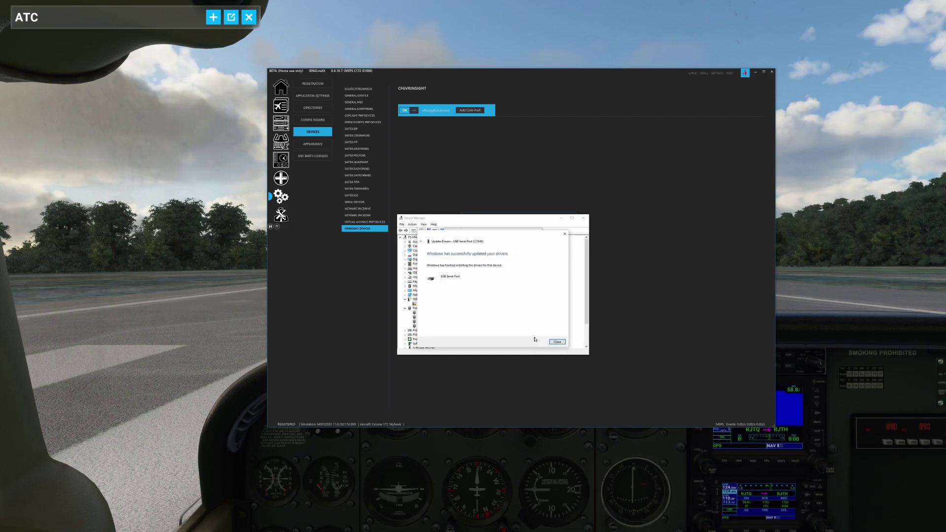
pyautogui.click(557, 342)
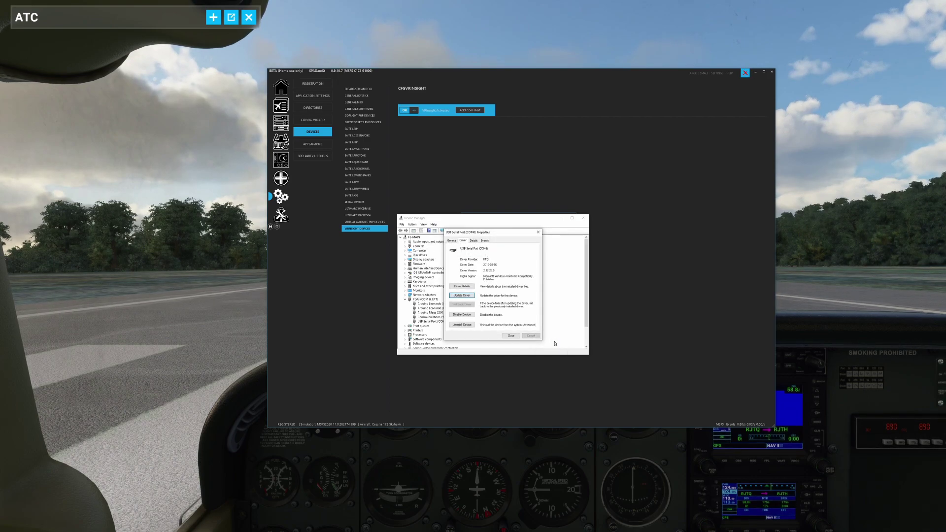
pyautogui.click(510, 336)
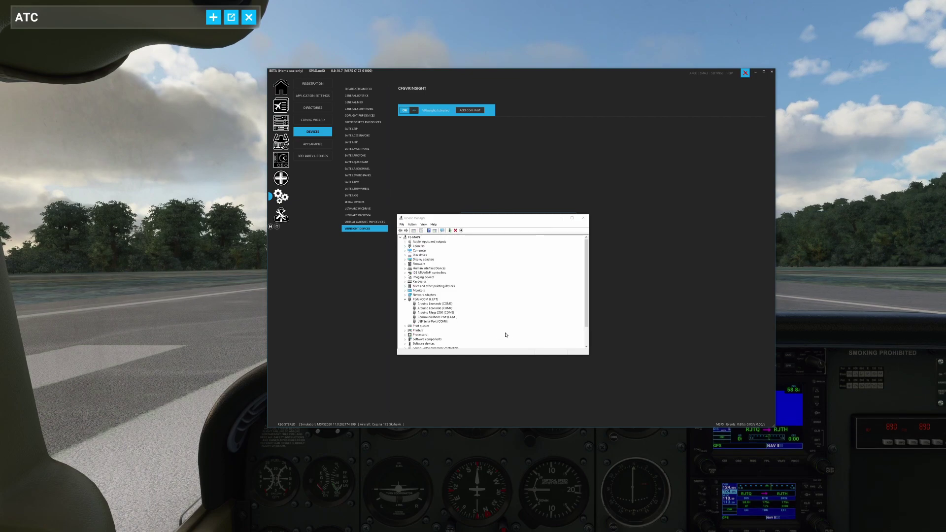
pyautogui.click(584, 218)
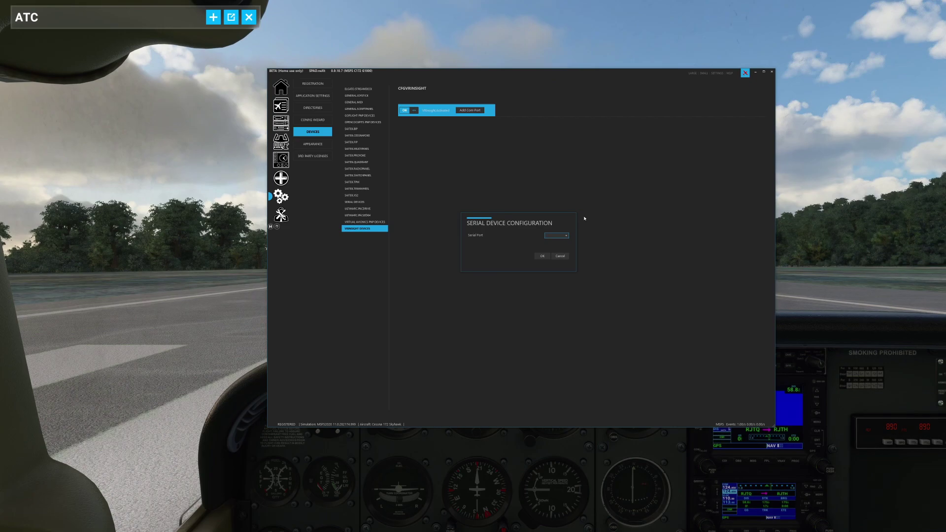
pyautogui.click(557, 236)
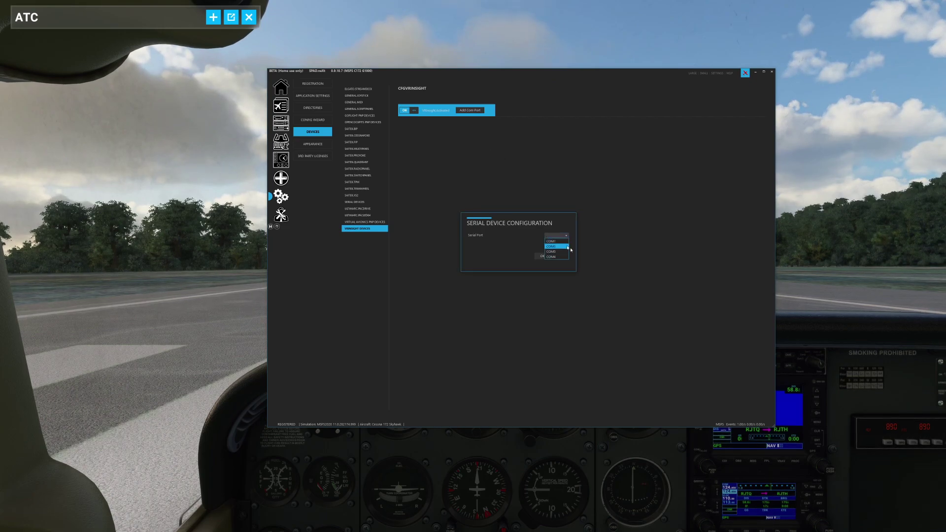
pyautogui.click(577, 253)
pyautogui.click(553, 256)
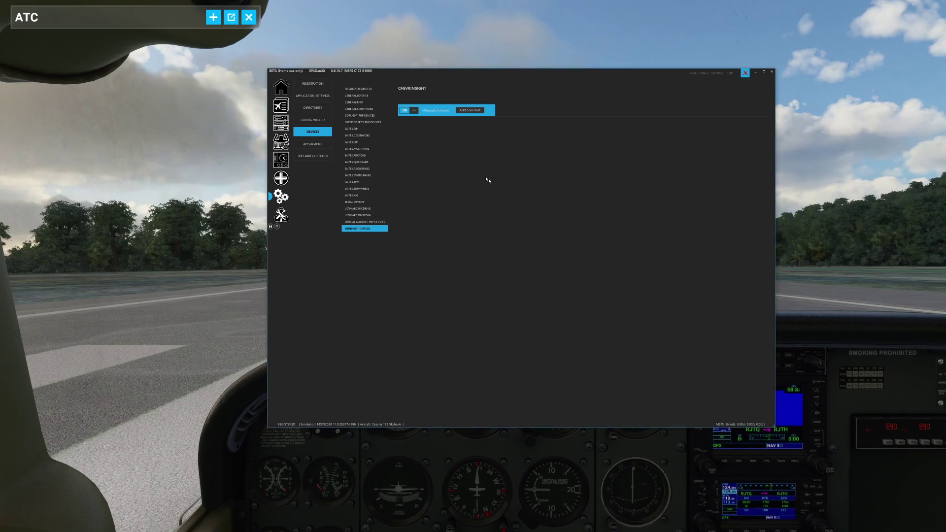
# Add a COM port for the VRinsight devices and assign it the serial port of the USB Serial Port device.
pyautogui.click(470, 110)
pyautogui.click(561, 235)
pyautogui.click(560, 254)
pyautogui.click(543, 257)
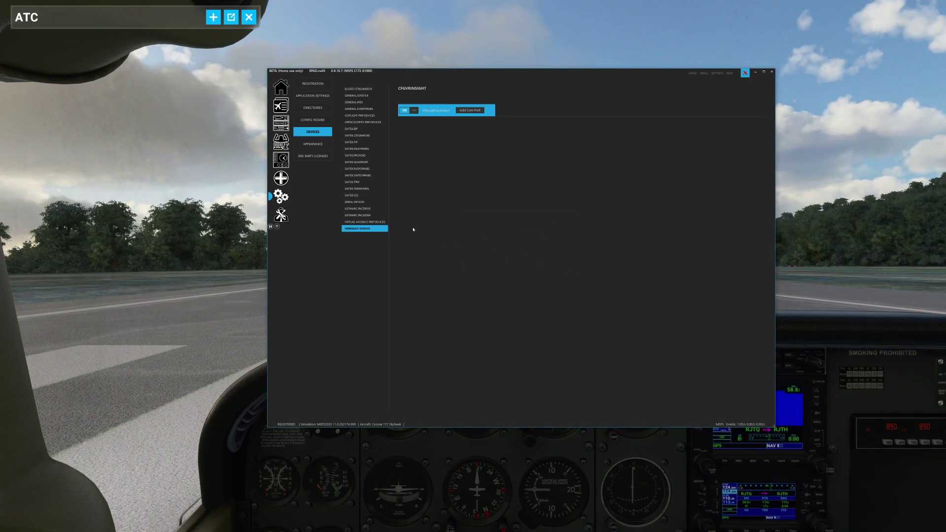
# Check the panel and flight-control device lists for the added device, and close SPAD.neXt.
pyautogui.click(283, 126)
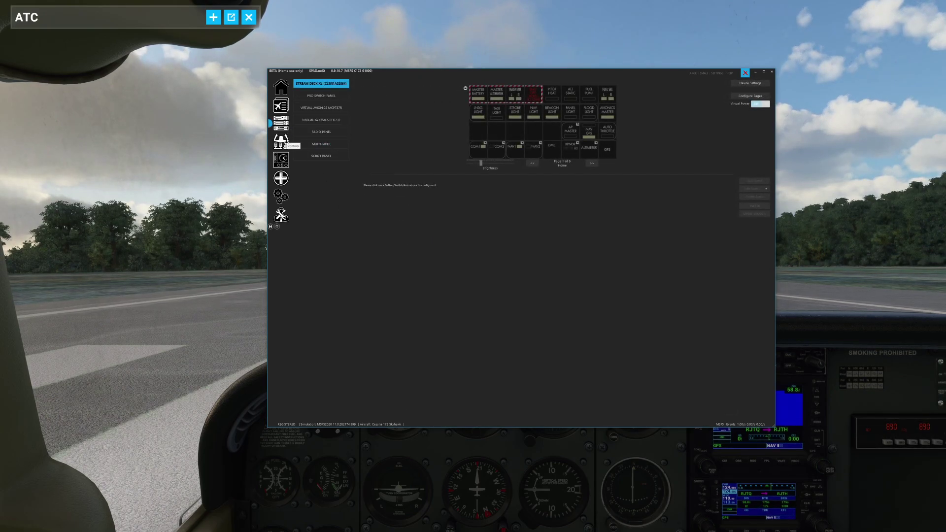
pyautogui.click(282, 142)
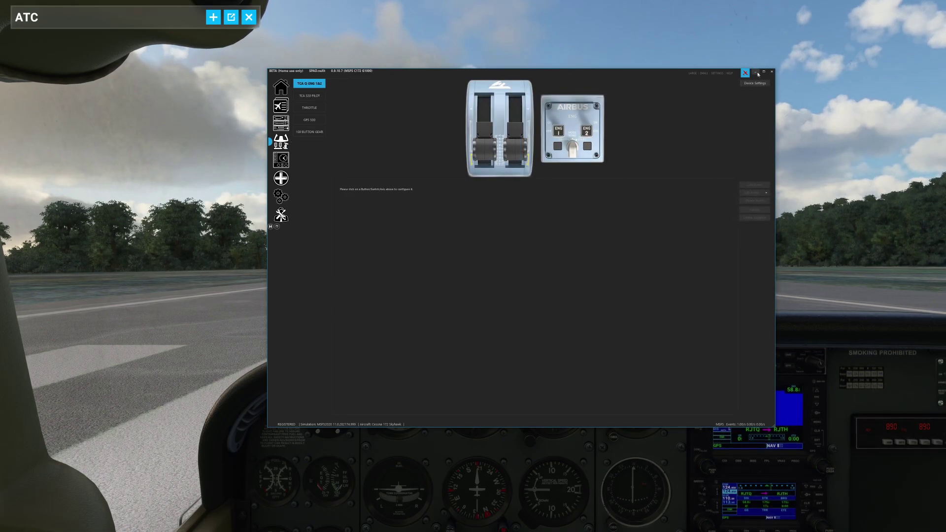
pyautogui.click(772, 74)
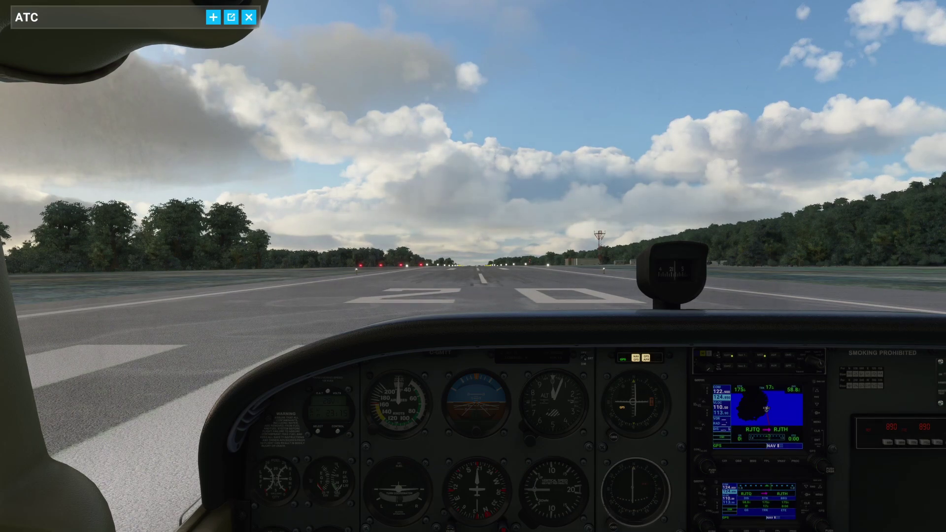
# Switch back to SPAD.neXt and create a Button pressed event for the GPS-5's GPSNRST button with a Send Simulation Event action.
pyautogui.hotkey('alt', 'Tab')
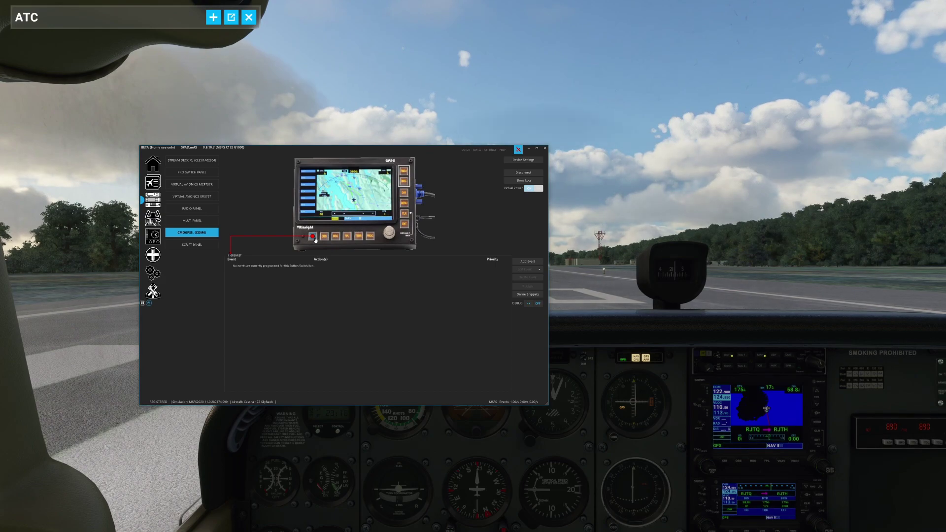
pyautogui.click(533, 262)
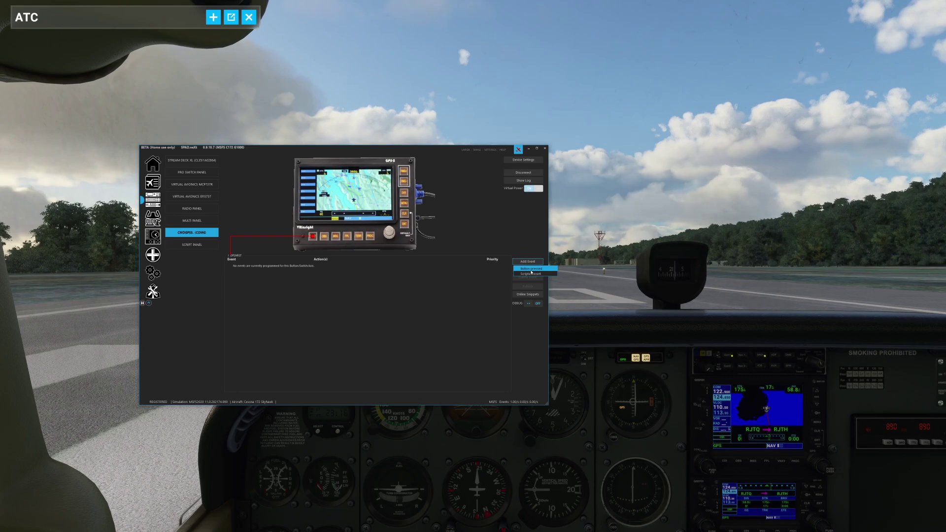
pyautogui.click(531, 270)
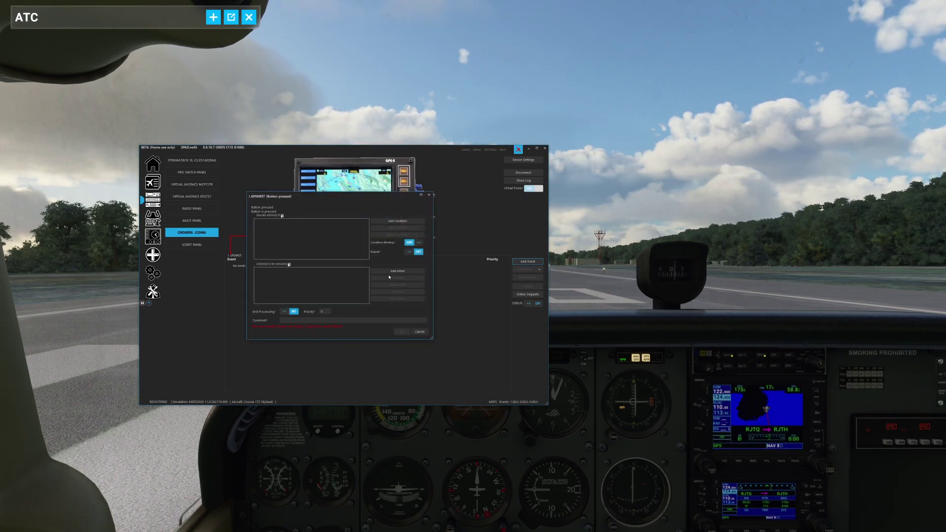
pyautogui.click(396, 271)
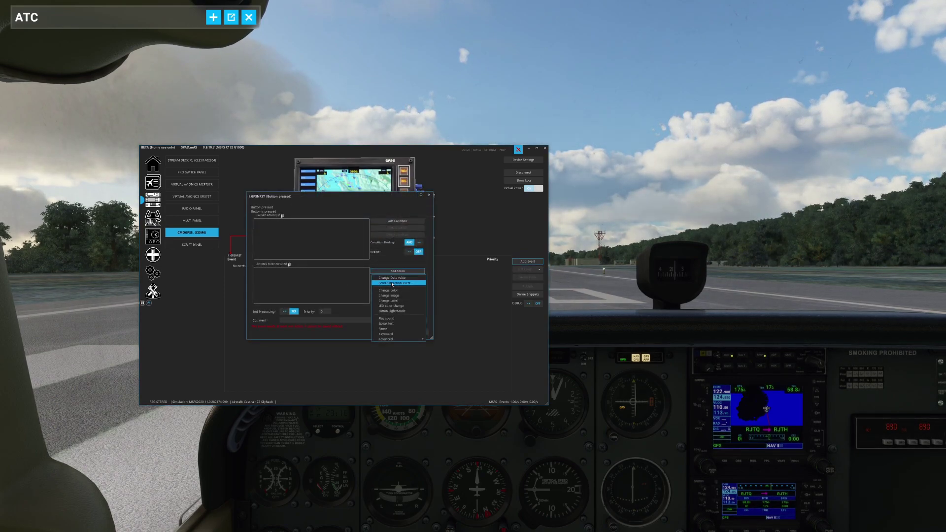
pyautogui.click(392, 284)
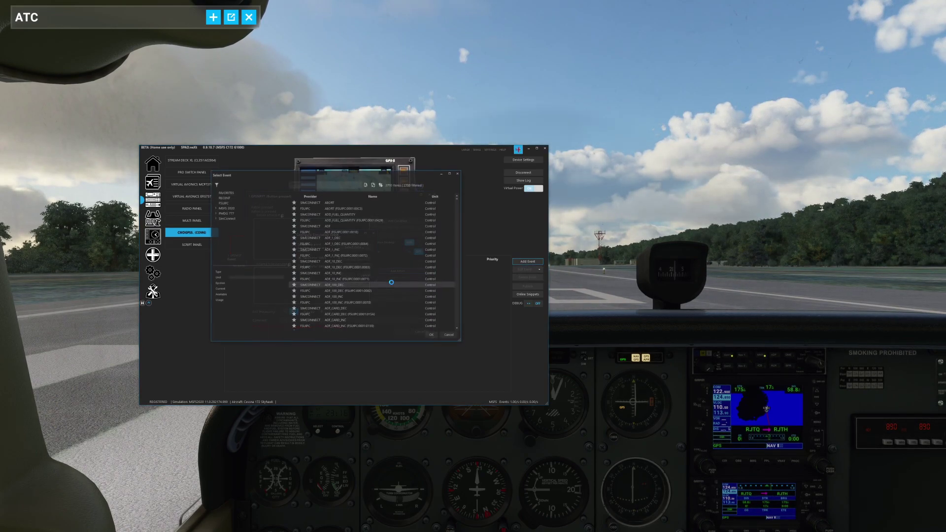
# Find the SimConnect event TOGGLE_GPS_DRIVES_NAV1 by searching for "gps", assign it to the GPSNRST button's action and save the button event.
pyautogui.doubleClick(228, 208)
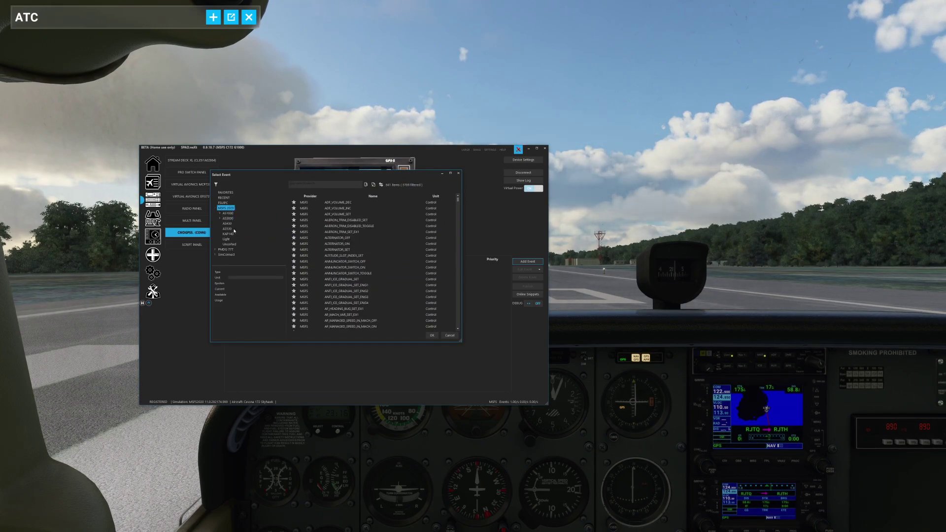
pyautogui.click(231, 229)
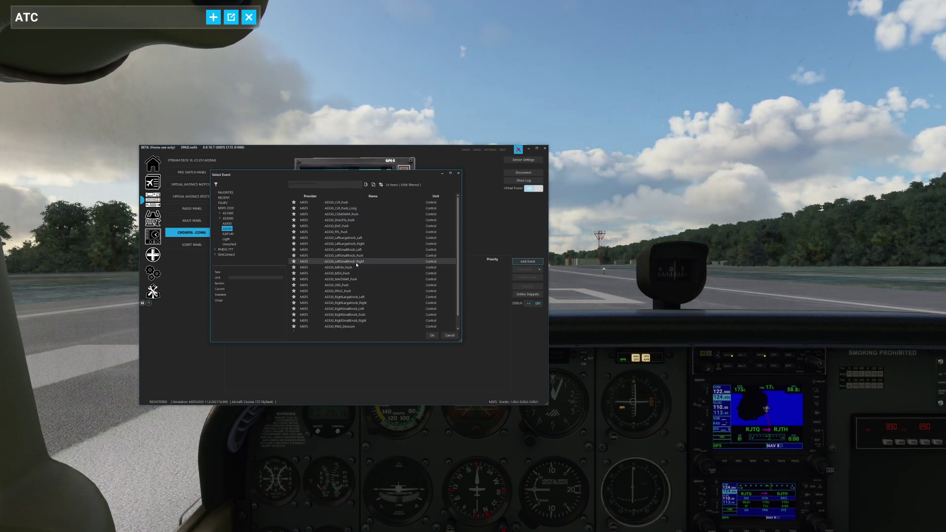
pyautogui.scroll(-1, 375, 266)
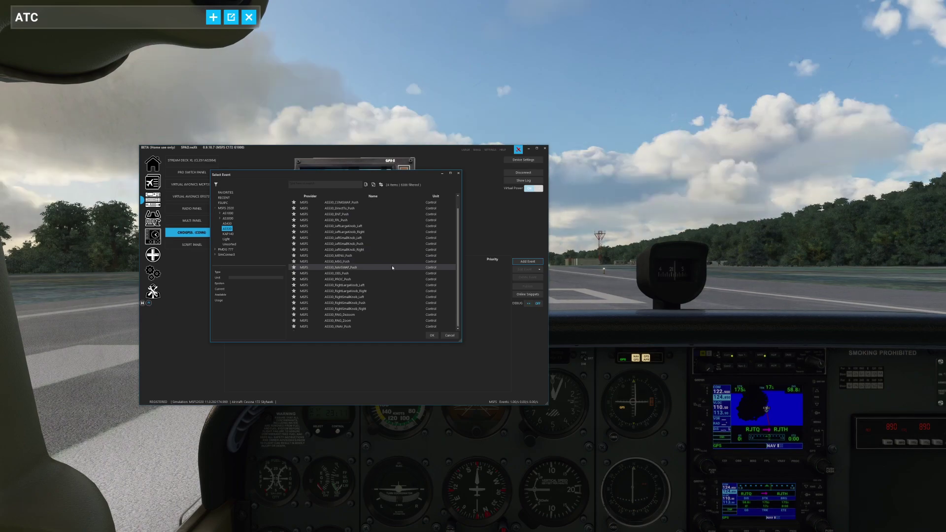
pyautogui.scroll(1, 389, 262)
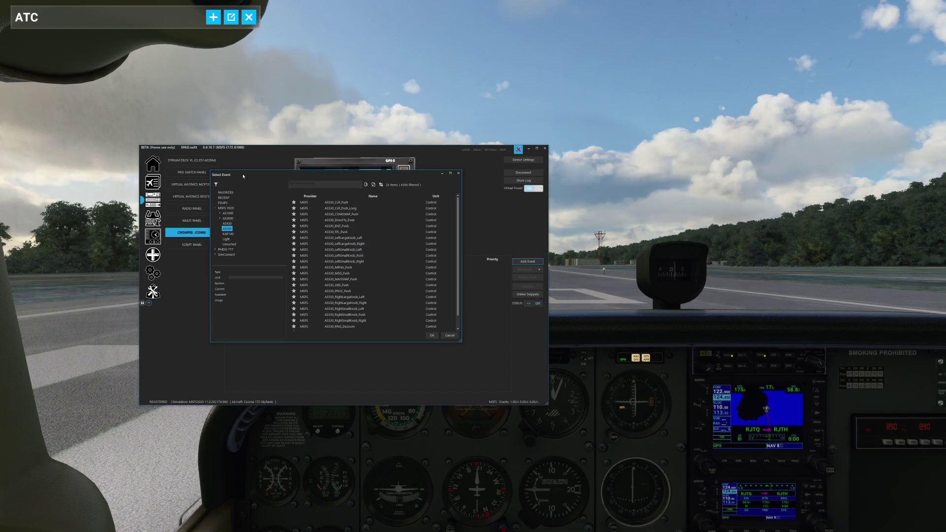
pyautogui.click(315, 184)
pyautogui.write('gps')
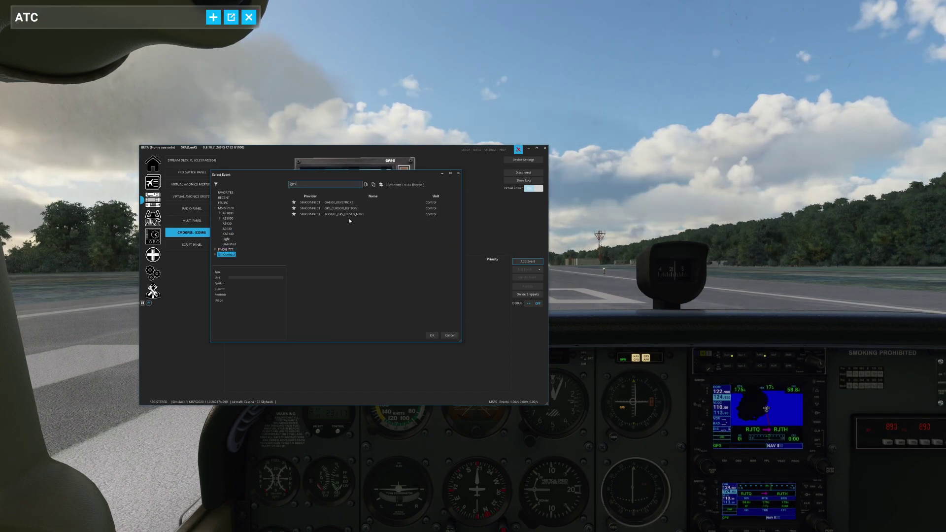
pyautogui.click(350, 215)
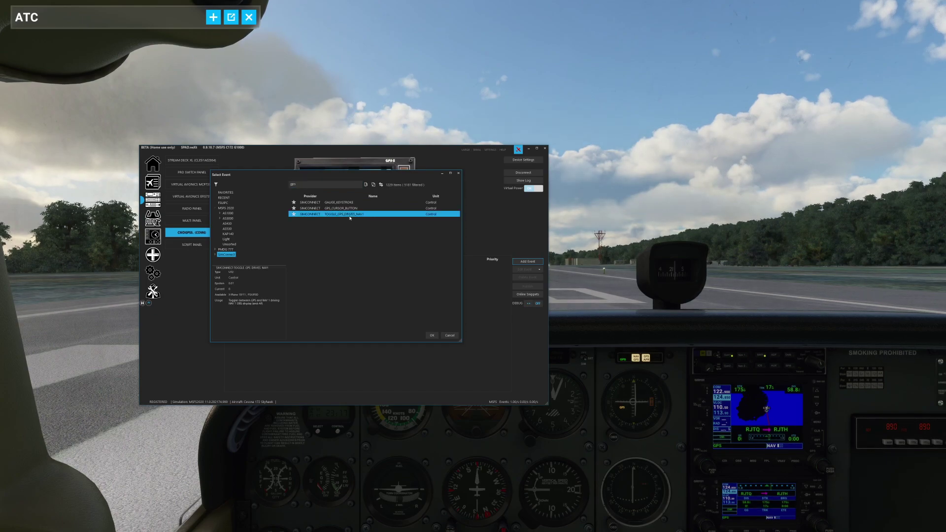
pyautogui.doubleClick(350, 216)
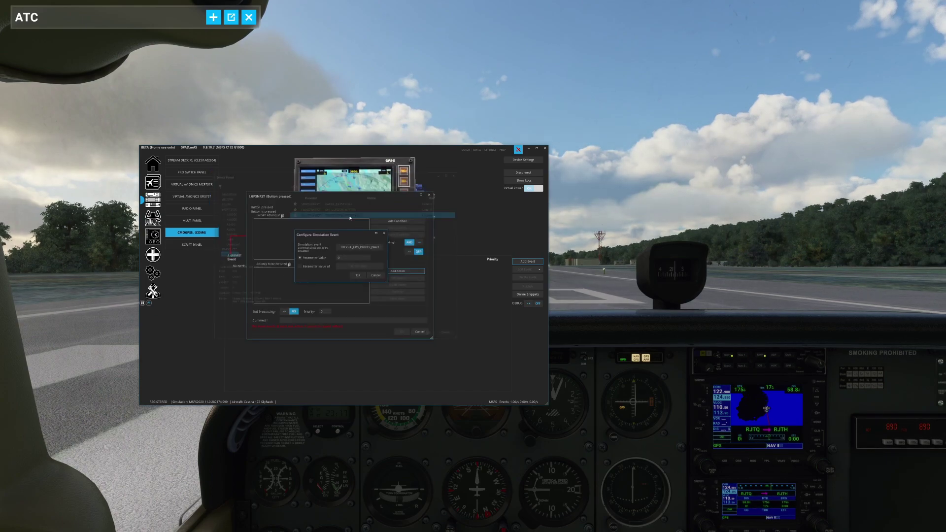
pyautogui.click(358, 275)
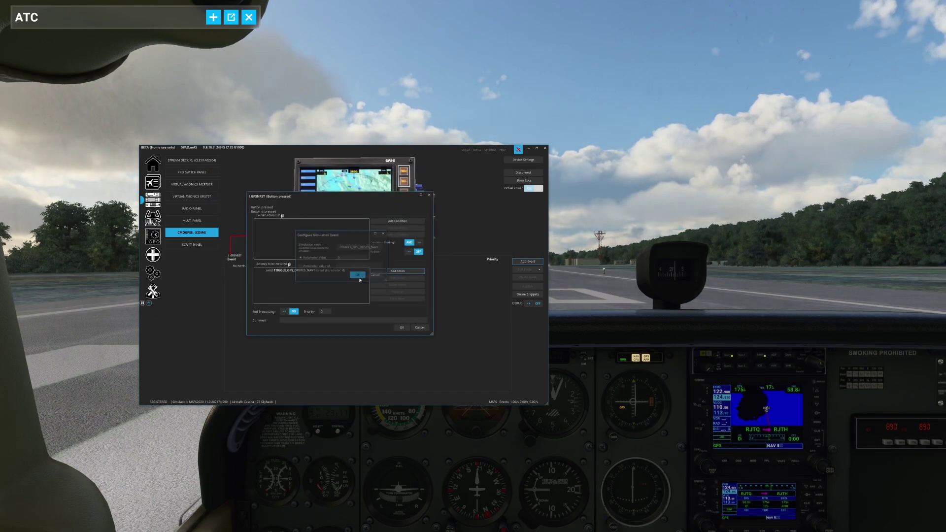
pyautogui.click(401, 328)
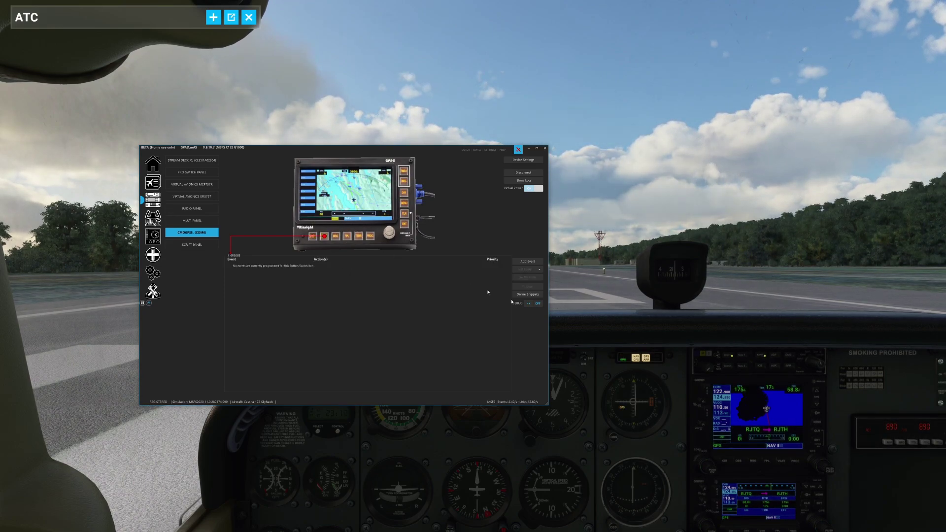
# Create a Button pressed event for the GPSOBS button that sends the MSFS 2020 simulation event AS530_OBS_Push, and save it.
pyautogui.click(528, 262)
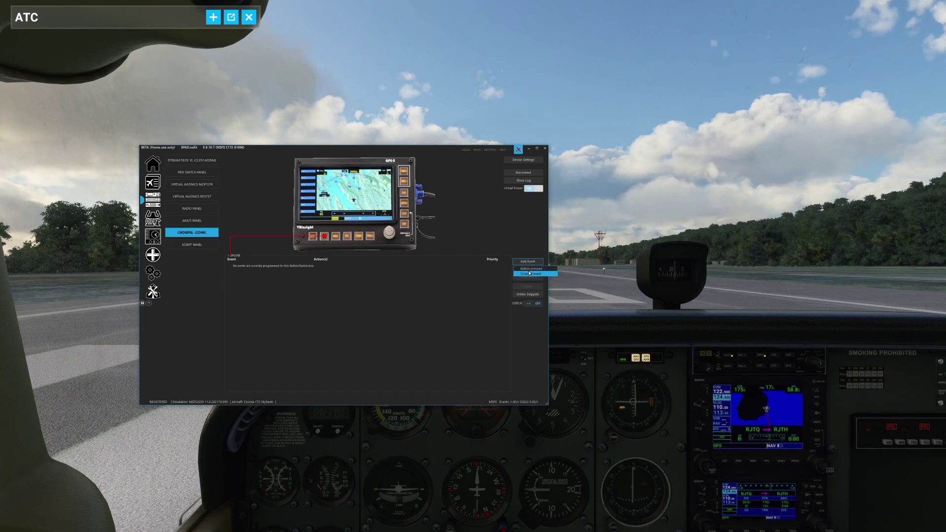
pyautogui.click(530, 273)
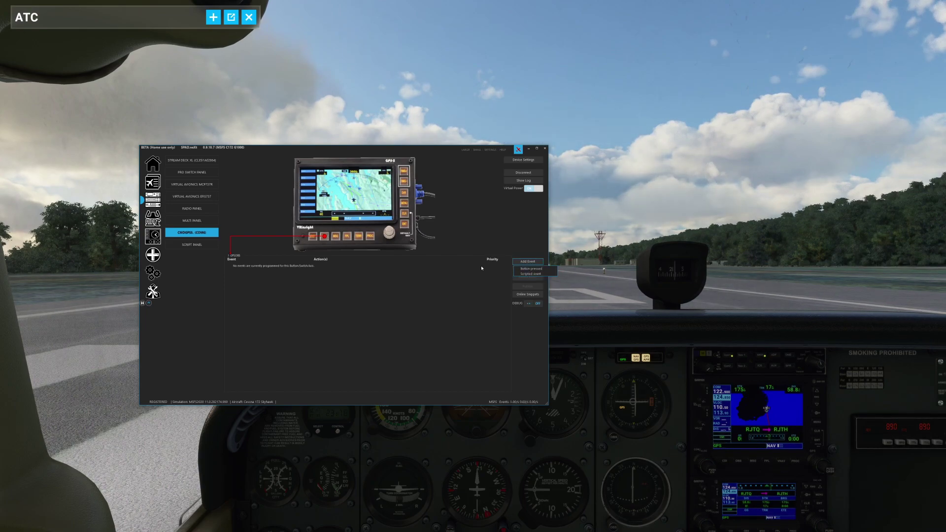
pyautogui.click(518, 264)
pyautogui.click(524, 269)
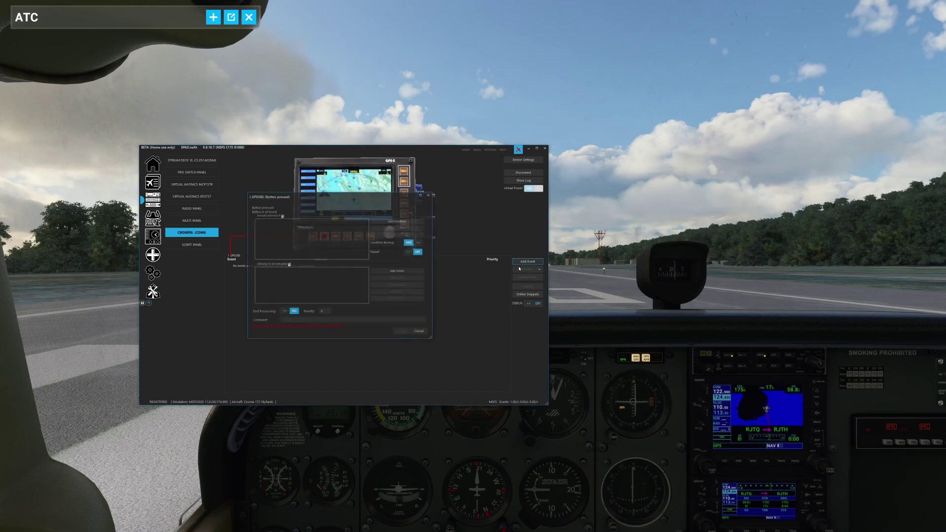
pyautogui.click(421, 270)
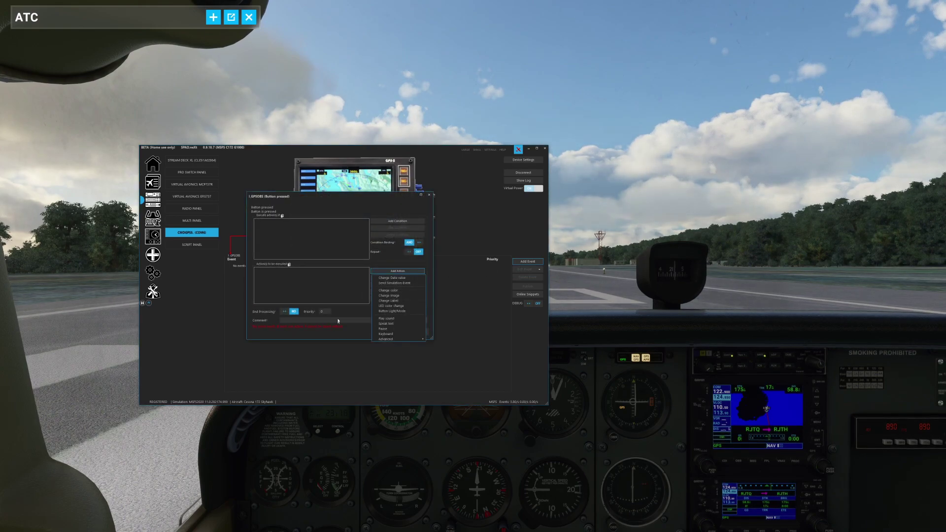
pyautogui.click(385, 284)
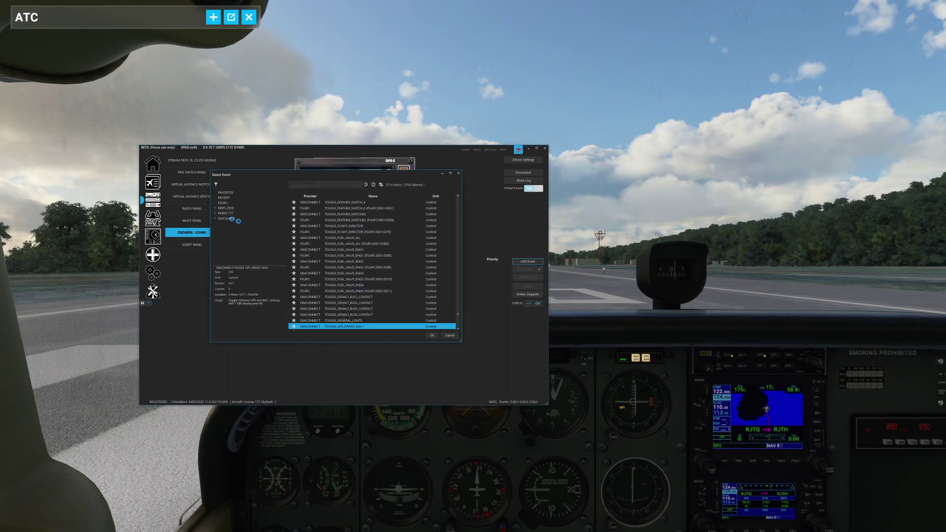
pyautogui.doubleClick(226, 208)
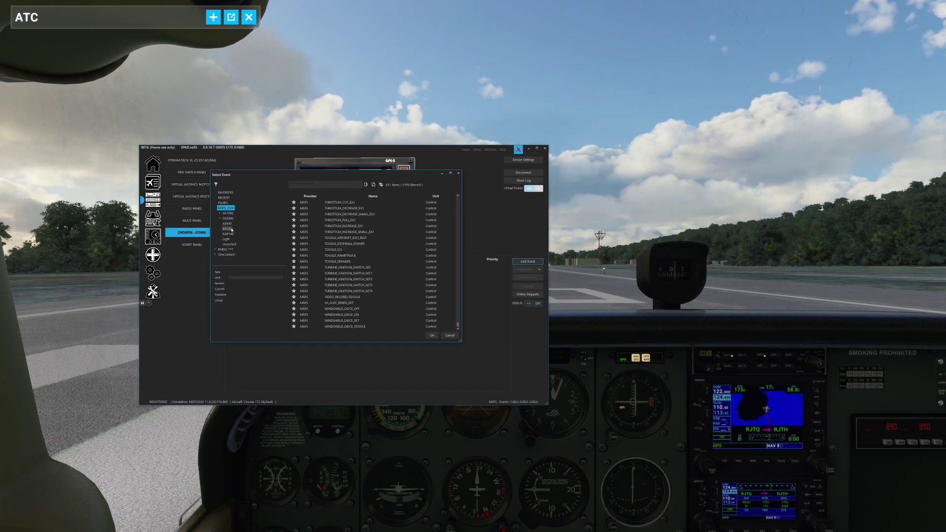
pyautogui.click(227, 228)
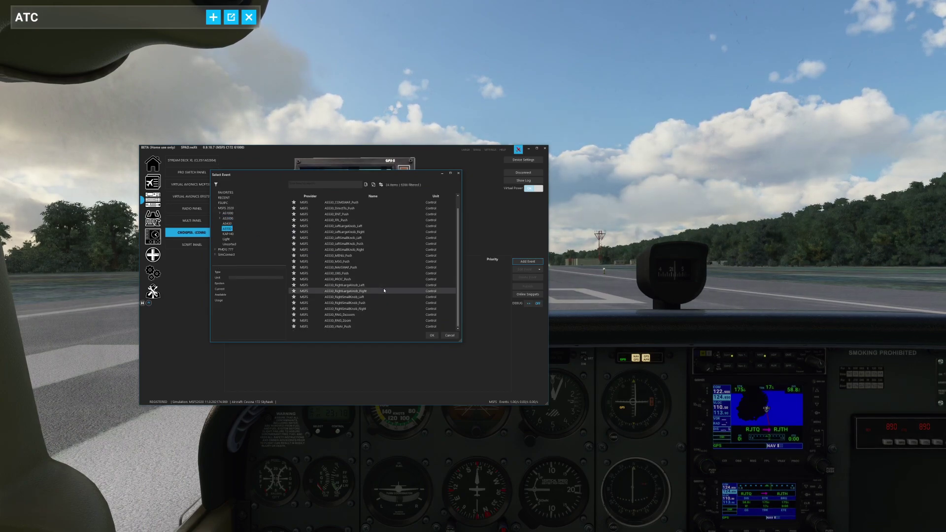
pyautogui.doubleClick(364, 274)
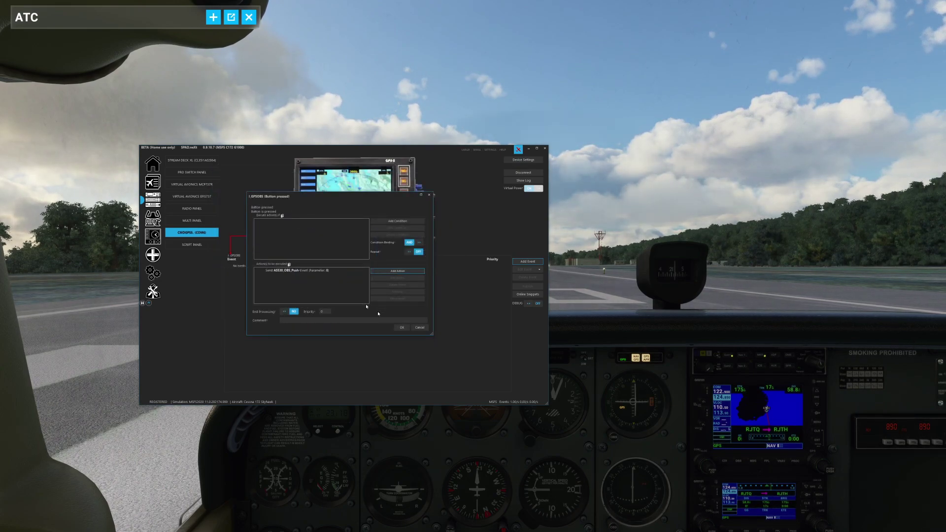
pyautogui.click(402, 328)
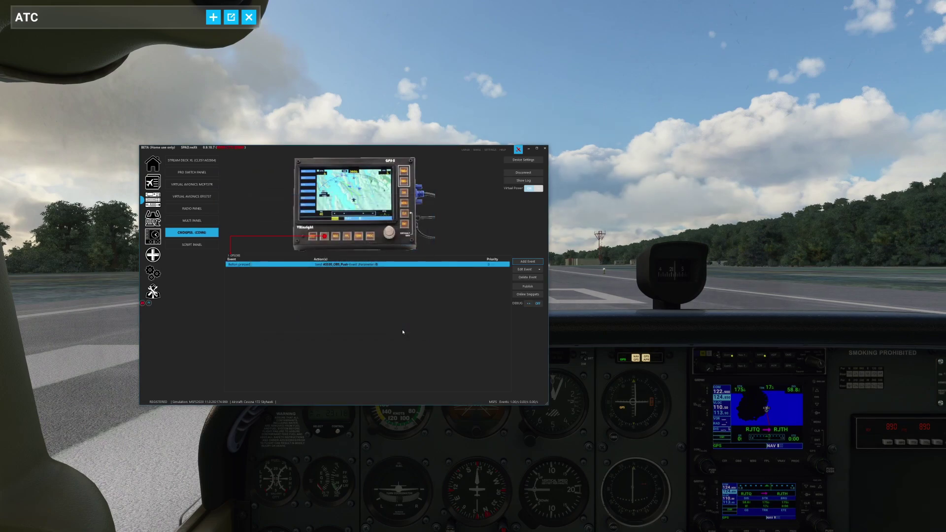
# Create a Button pressed event for the GPSMSG button that sends the simulation event AS530_MSG_Push, and save it.
pyautogui.click(335, 236)
pyautogui.click(521, 262)
pyautogui.click(523, 269)
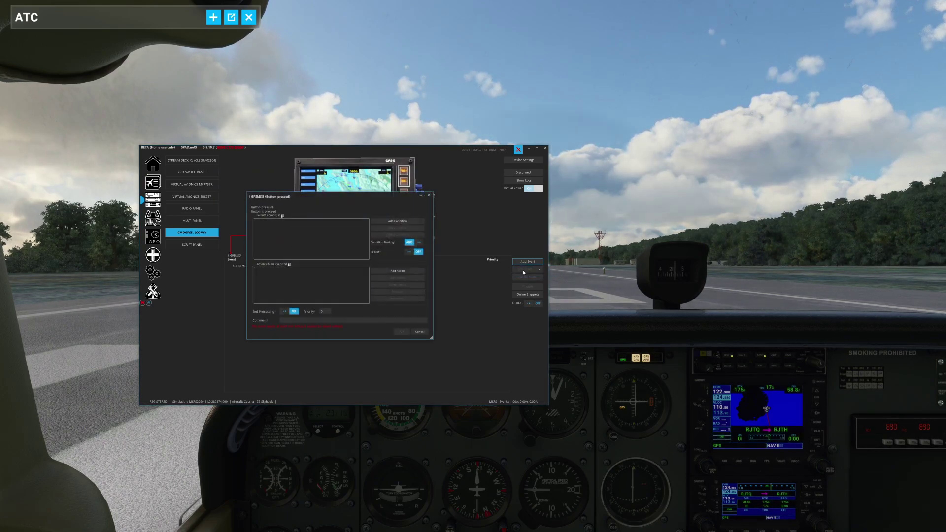
pyautogui.click(422, 272)
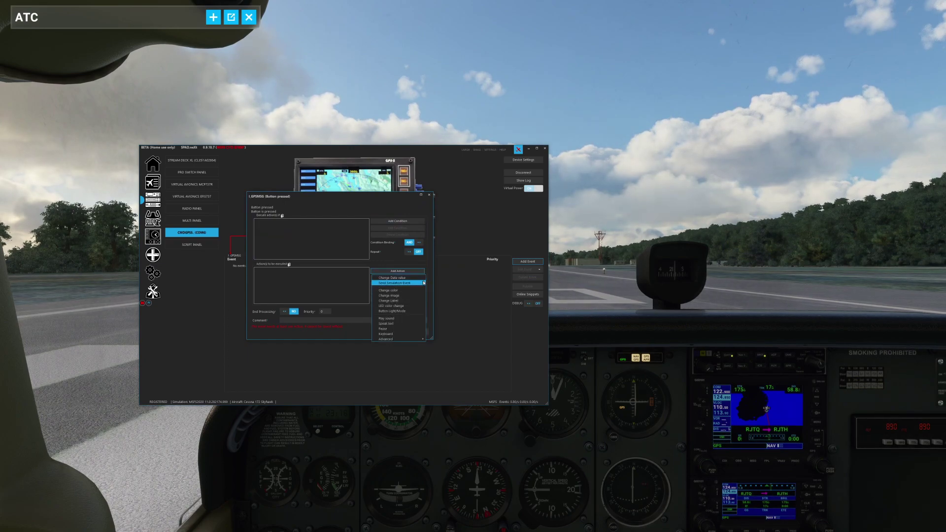
pyautogui.click(423, 283)
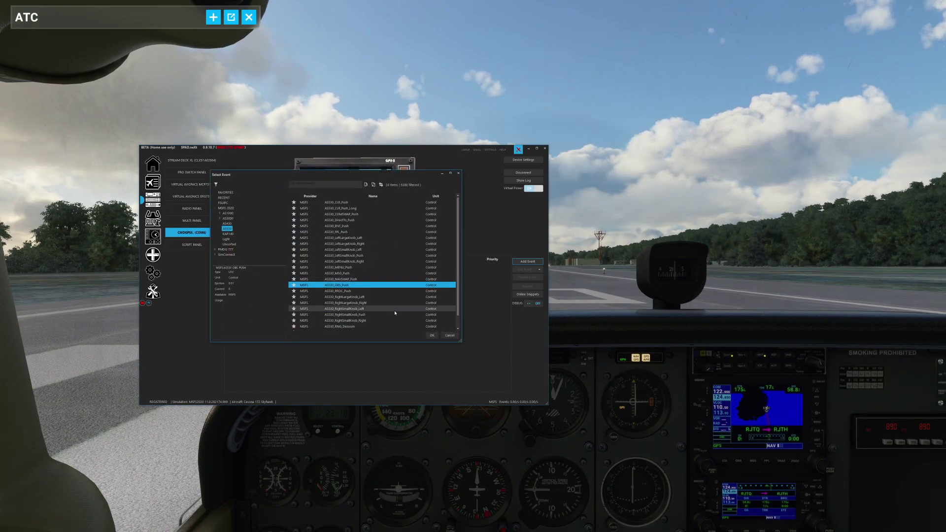
pyautogui.click(355, 273)
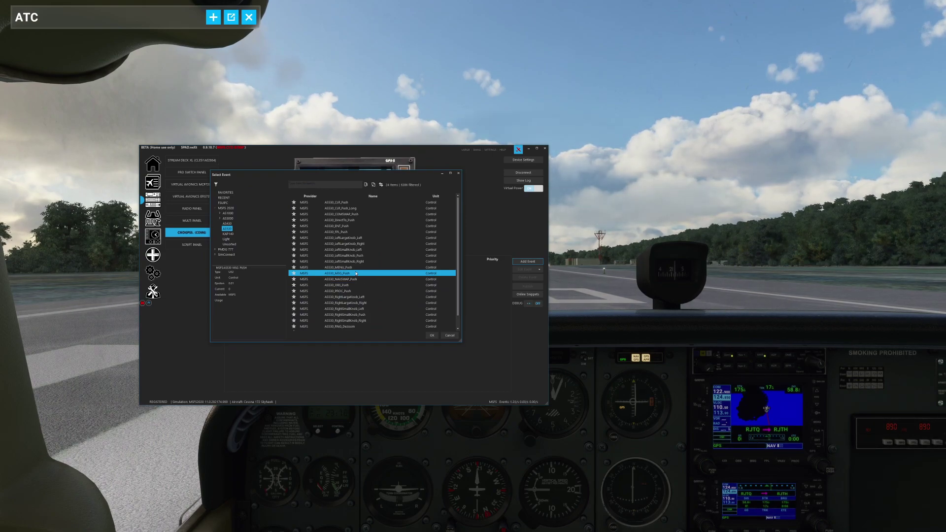
pyautogui.doubleClick(355, 273)
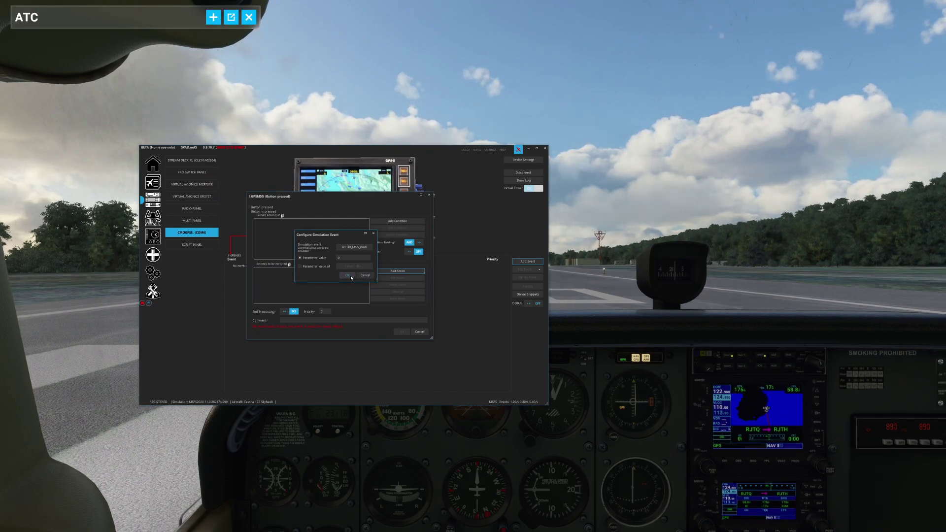
pyautogui.click(353, 275)
pyautogui.click(401, 327)
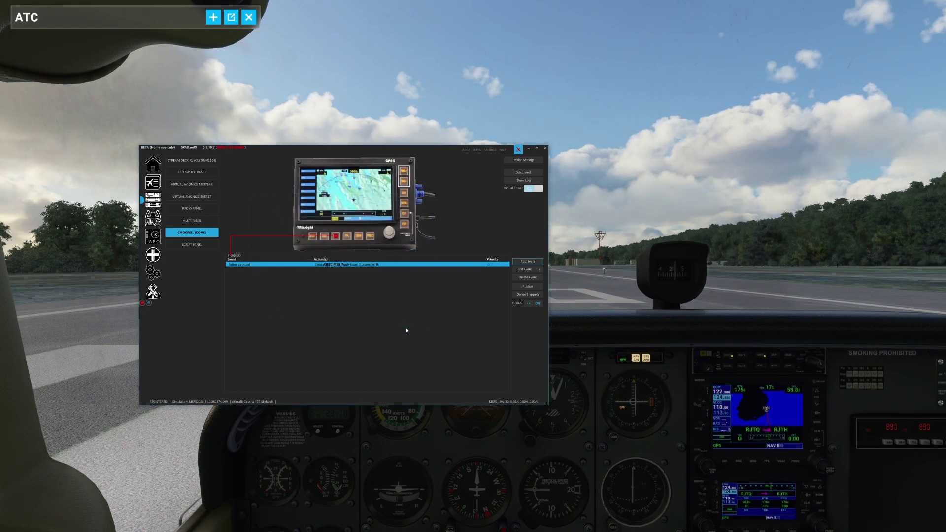
# Create a Button pressed event for the GPSFPL button that sends the simulation event AS530_FPL_Push, and save it.
pyautogui.click(325, 239)
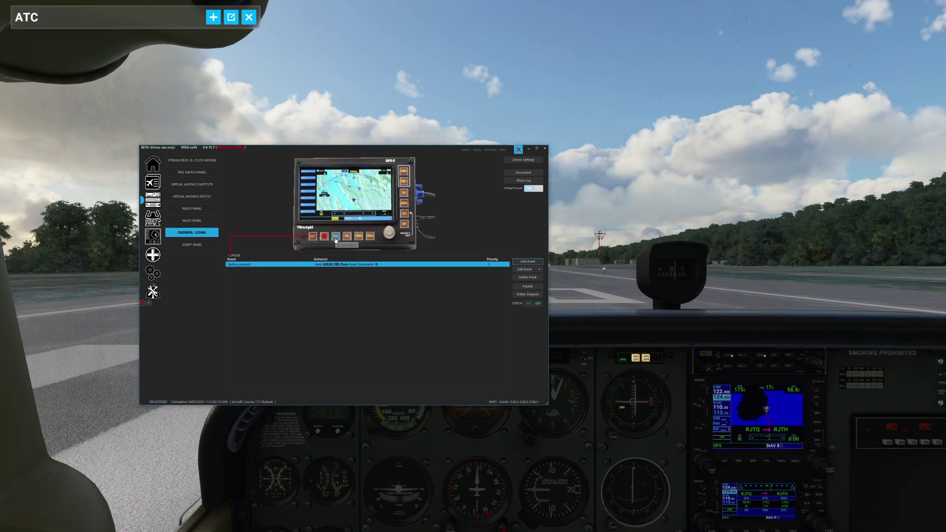
pyautogui.click(336, 240)
pyautogui.click(349, 242)
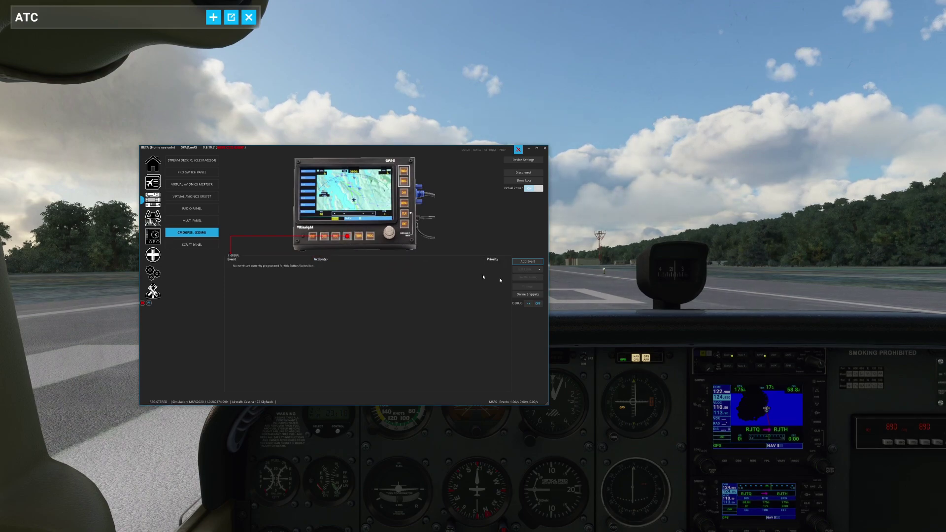
pyautogui.click(528, 262)
pyautogui.click(531, 269)
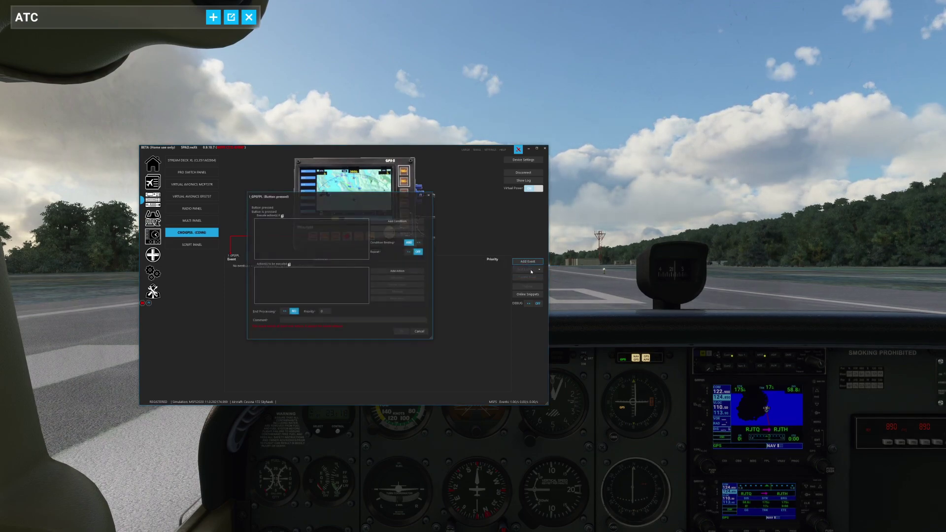
pyautogui.click(399, 271)
pyautogui.click(417, 283)
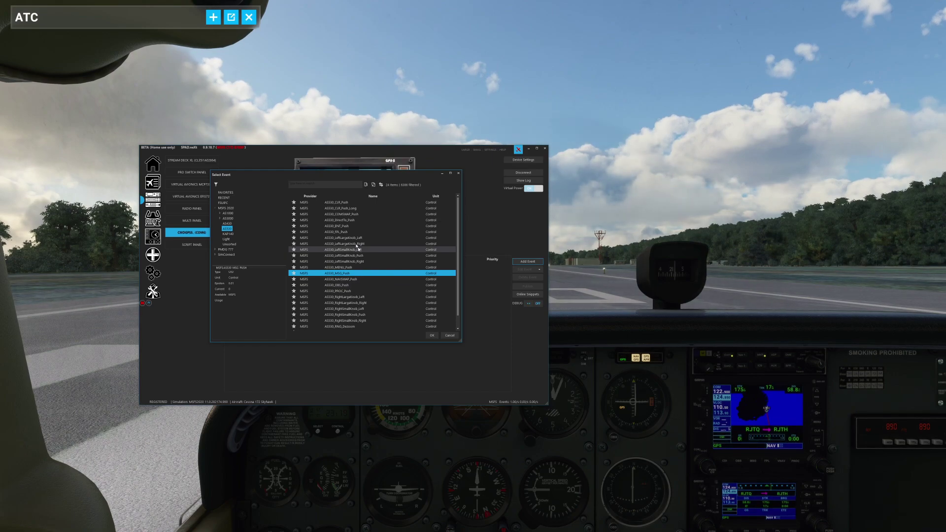
pyautogui.doubleClick(349, 232)
pyautogui.click(347, 276)
pyautogui.click(400, 327)
# Add a Button pressed event sending AS530_VNAV_Push to the button between FPL and PROC, and save the profile.
pyautogui.click(528, 262)
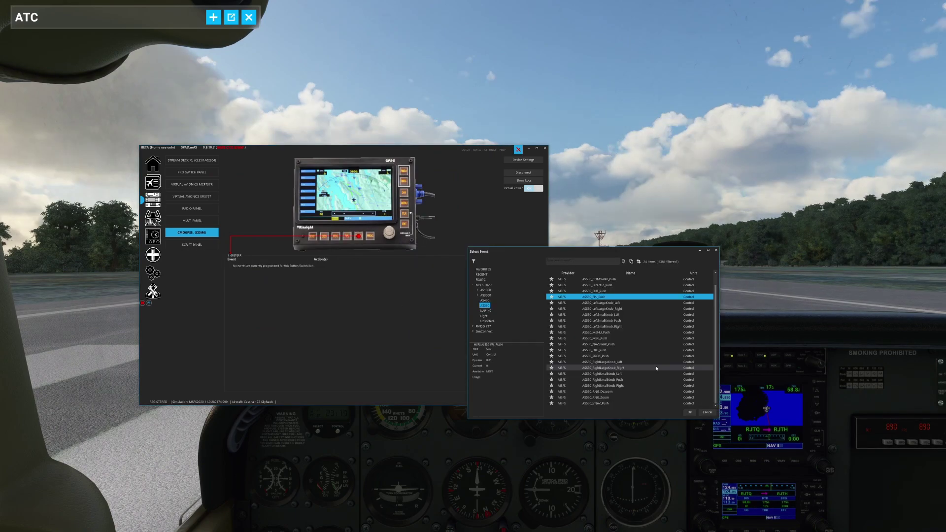
pyautogui.click(605, 404)
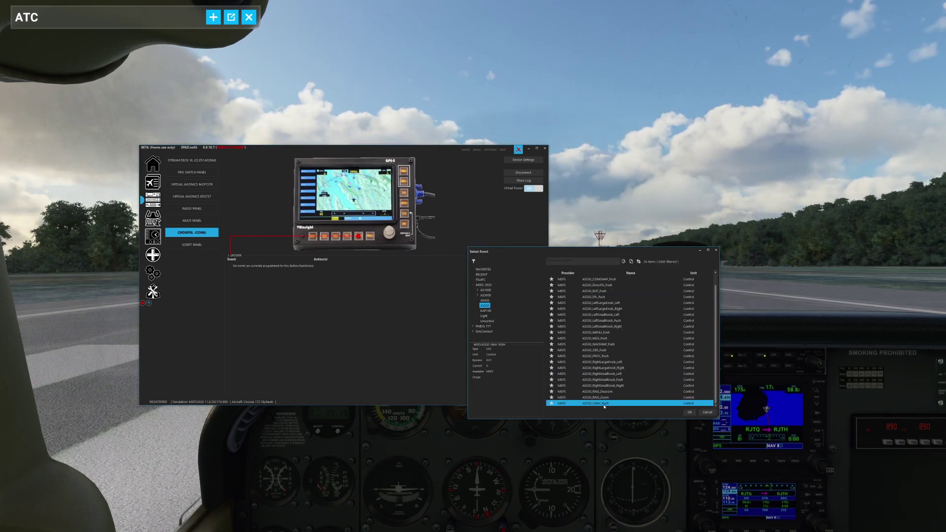
pyautogui.doubleClick(605, 403)
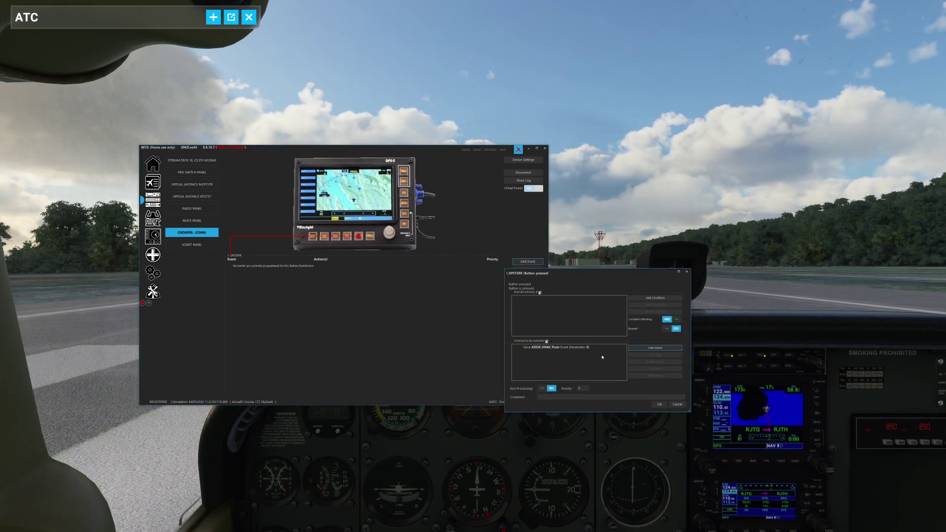
pyautogui.click(660, 404)
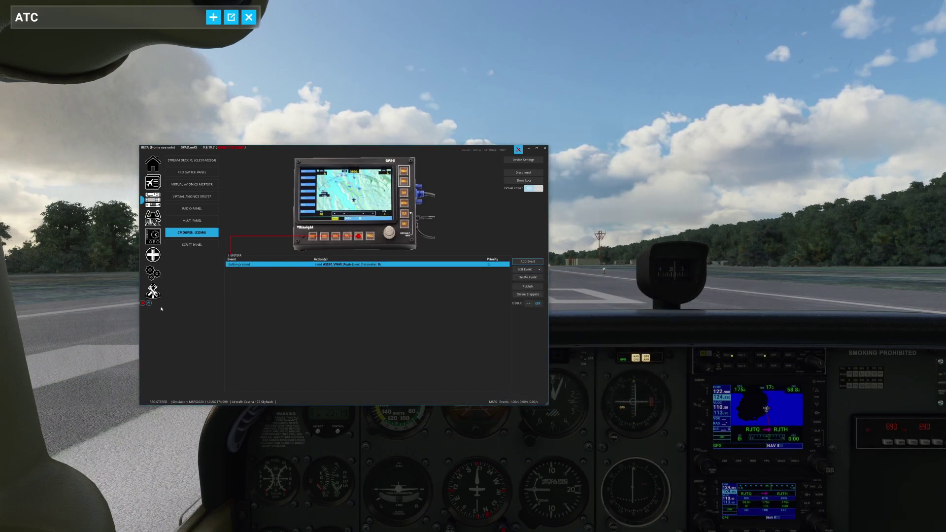
pyautogui.click(142, 304)
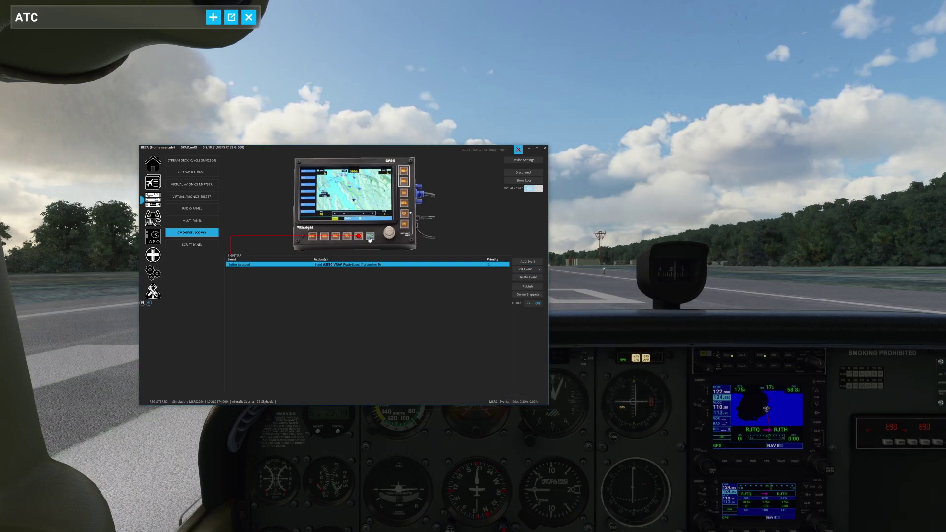
# Create a Button pressed event for the GPSPROC button that sends the simulation event AS530_PROC_Push, and save it.
pyautogui.click(369, 239)
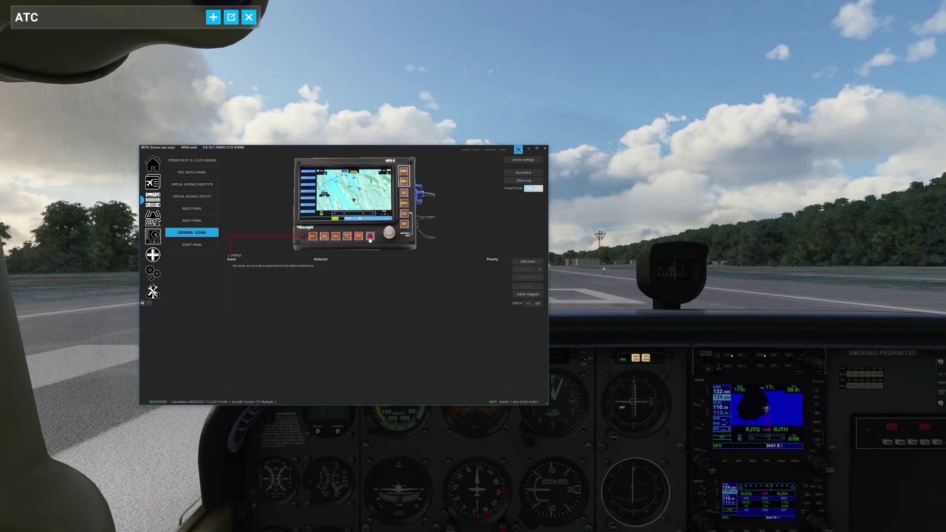
pyautogui.click(534, 263)
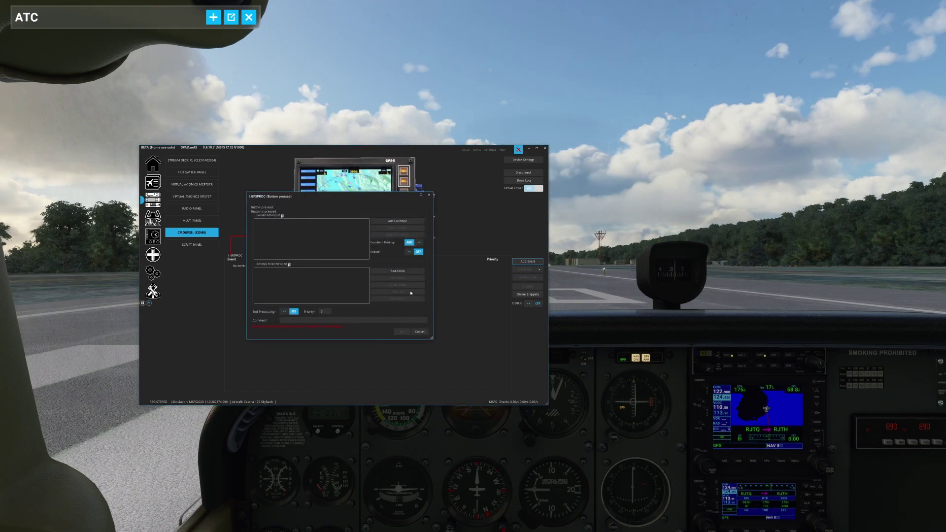
pyautogui.click(398, 271)
pyautogui.click(396, 283)
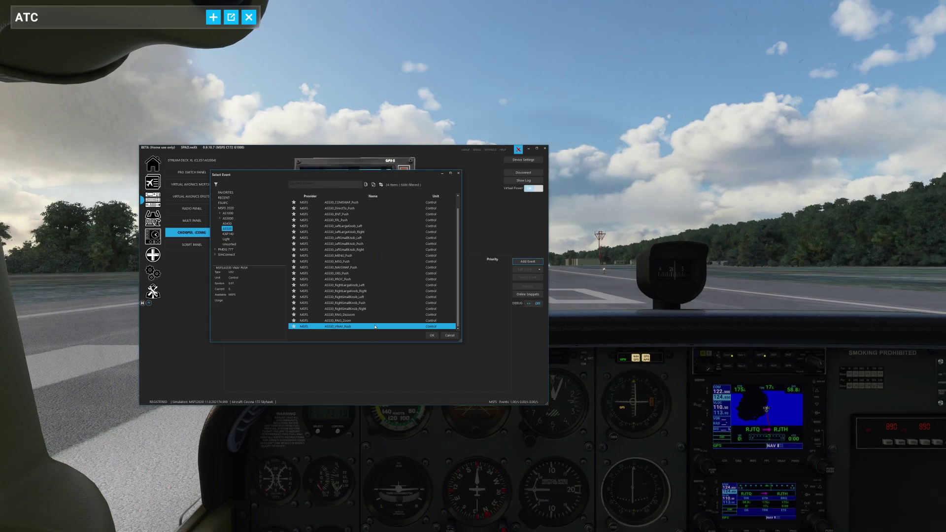
pyautogui.doubleClick(360, 280)
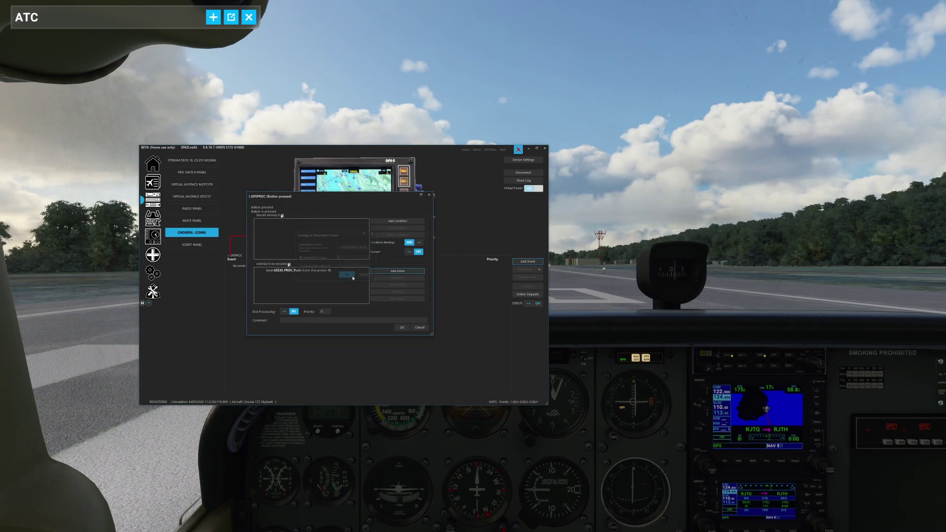
pyautogui.click(402, 327)
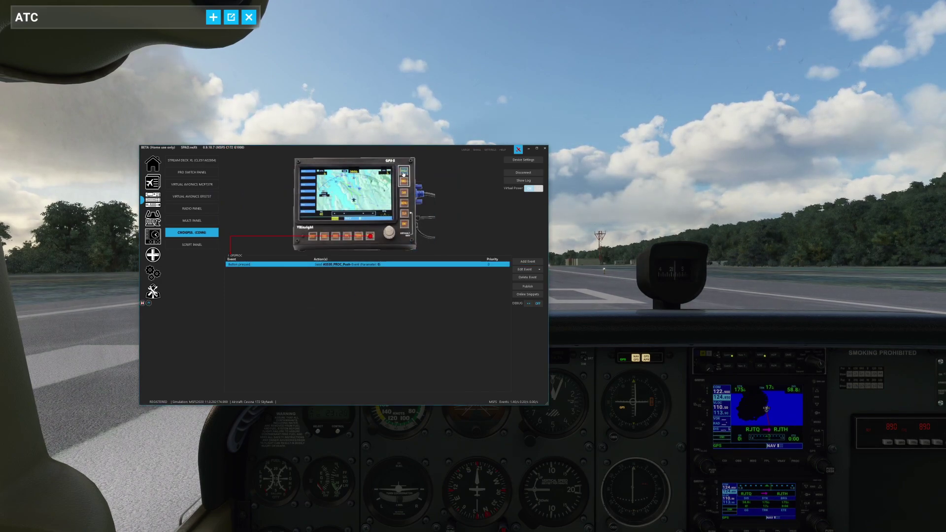
# Create a Button pressed event for the GPSRNGPLUS button that sends the simulation event AS530_RNG_Zoom, and save it.
pyautogui.click(527, 262)
pyautogui.click(397, 271)
pyautogui.click(395, 284)
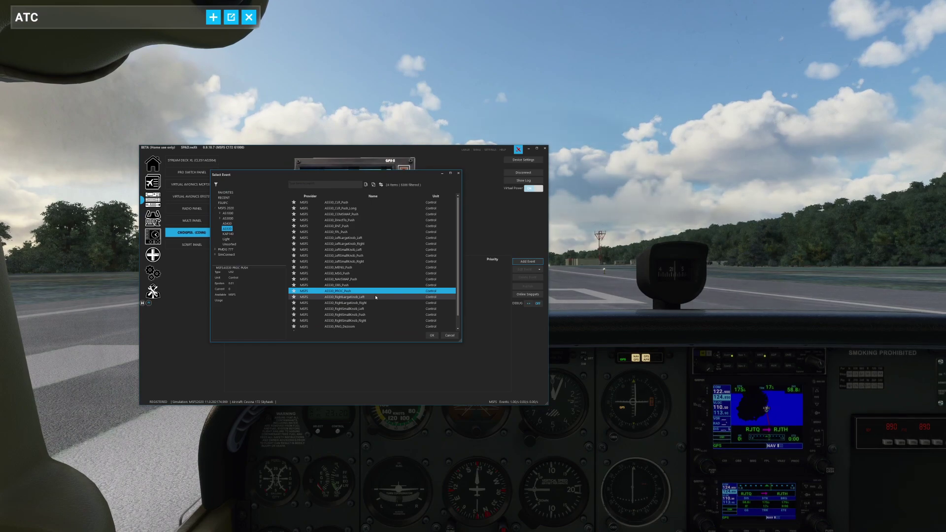
pyautogui.scroll(-1, 376, 298)
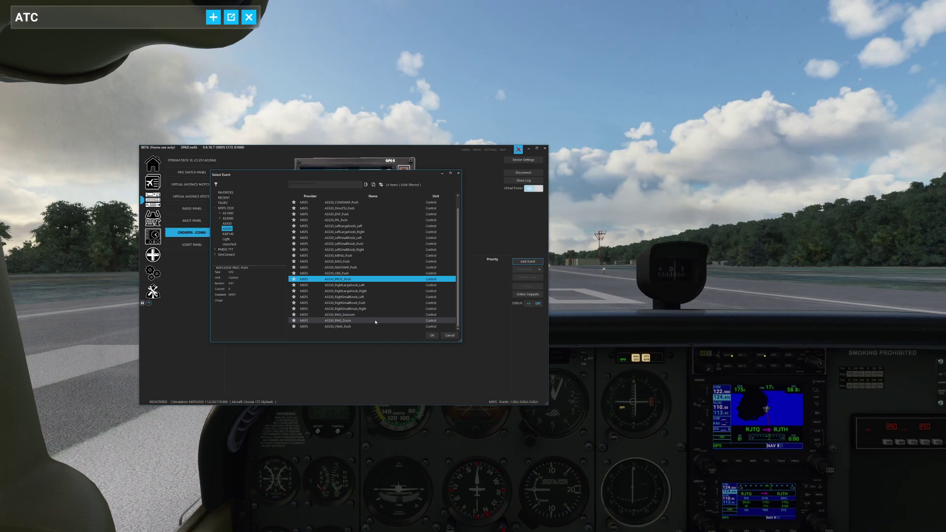
pyautogui.click(376, 321)
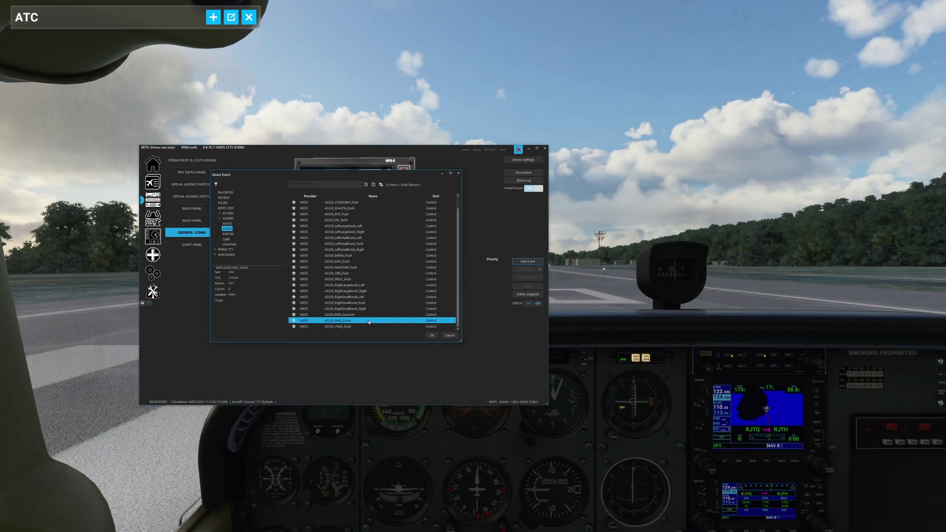
pyautogui.doubleClick(369, 321)
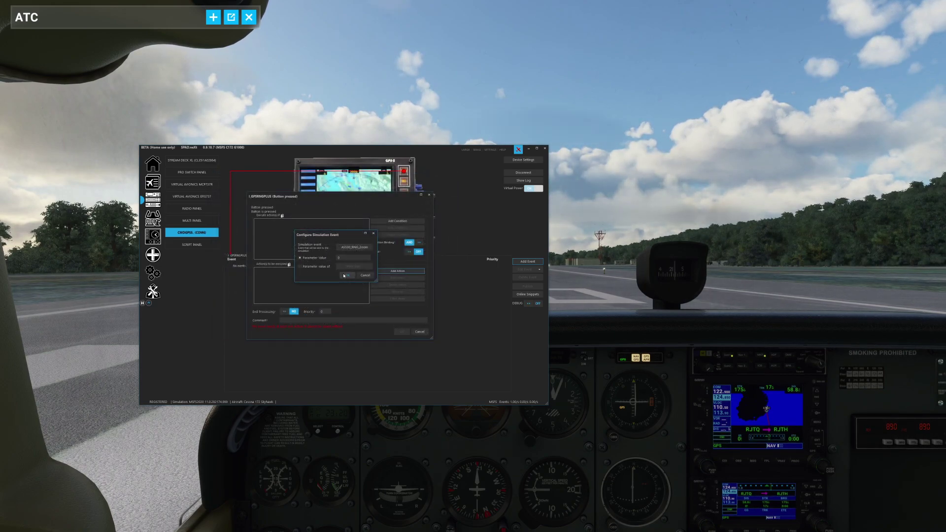
pyautogui.click(344, 276)
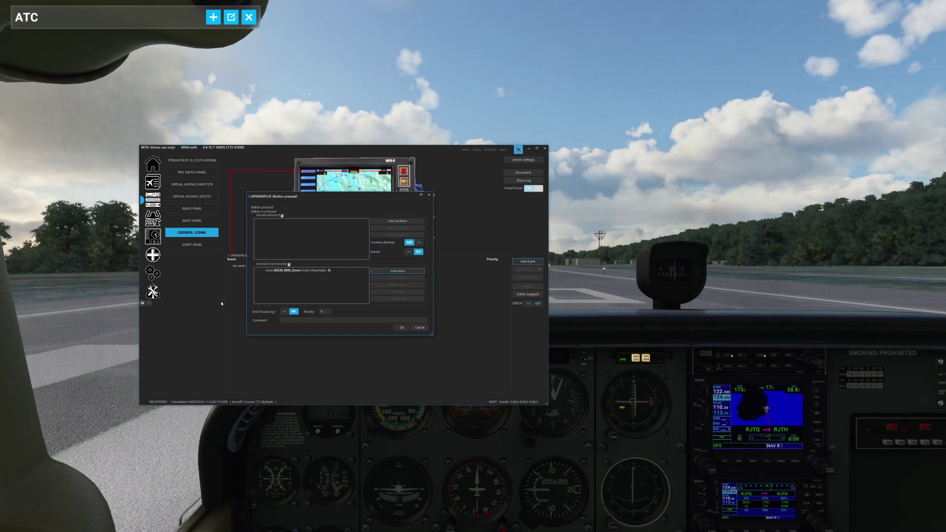
pyautogui.click(402, 328)
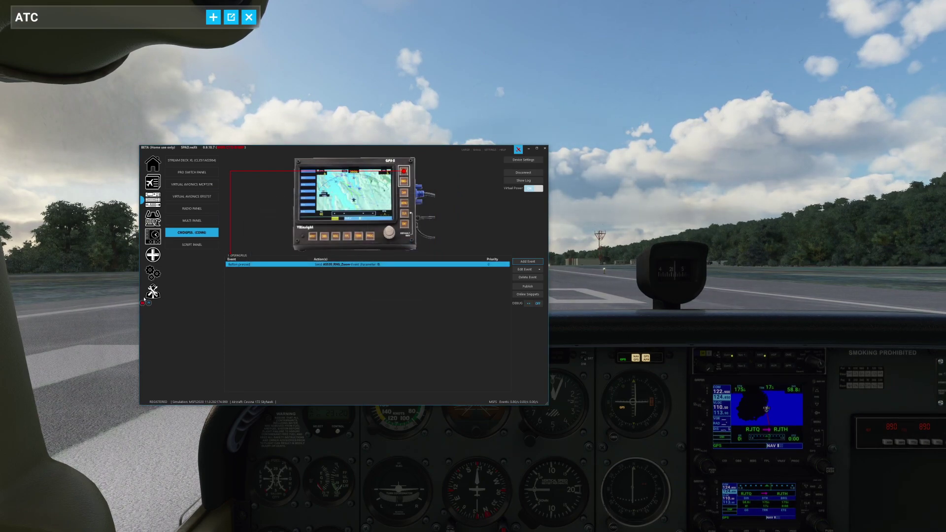
# Create a Button pressed event for the range-minus button that sends the simulation event AS530_RNG_Dezoom.
pyautogui.click(403, 182)
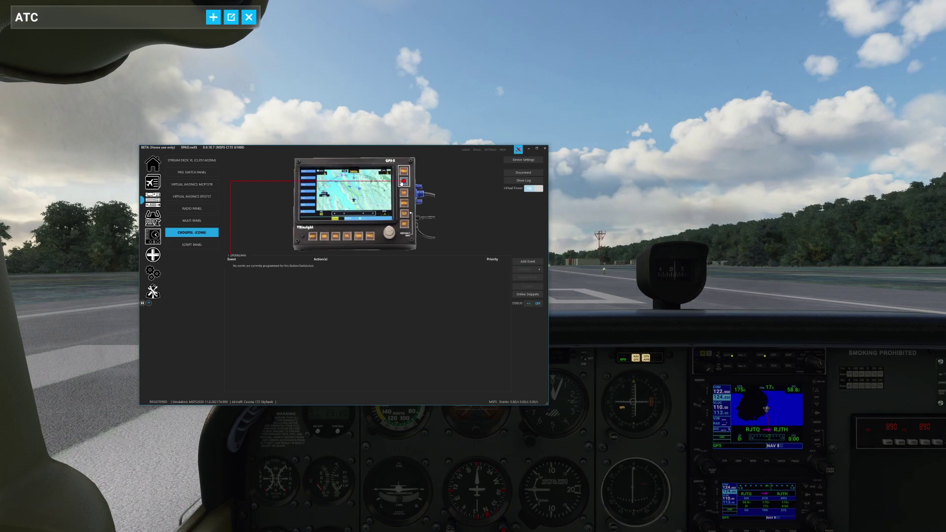
pyautogui.click(522, 261)
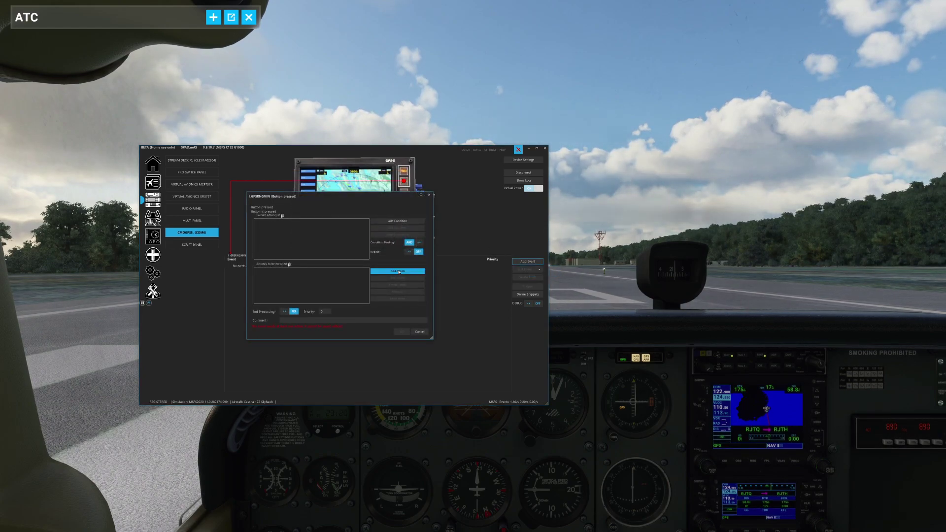
pyautogui.click(398, 271)
pyautogui.click(403, 283)
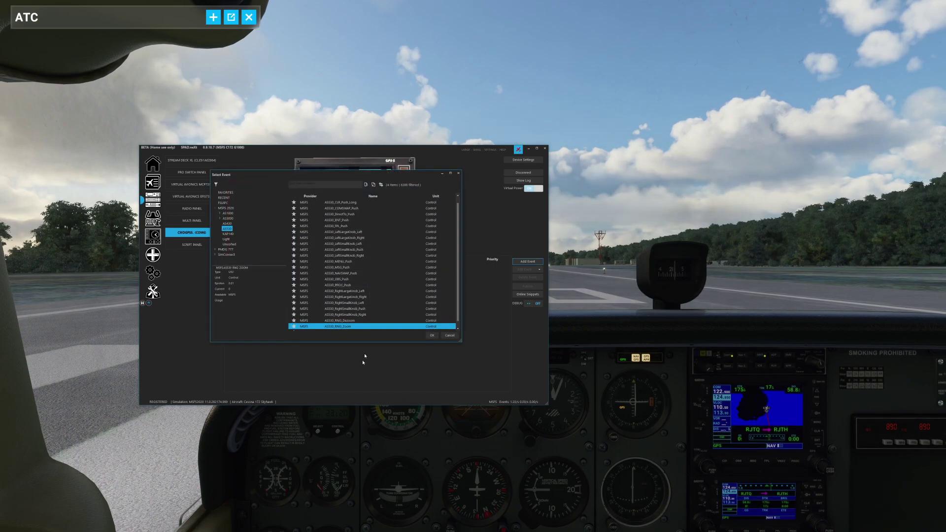
pyautogui.doubleClick(378, 320)
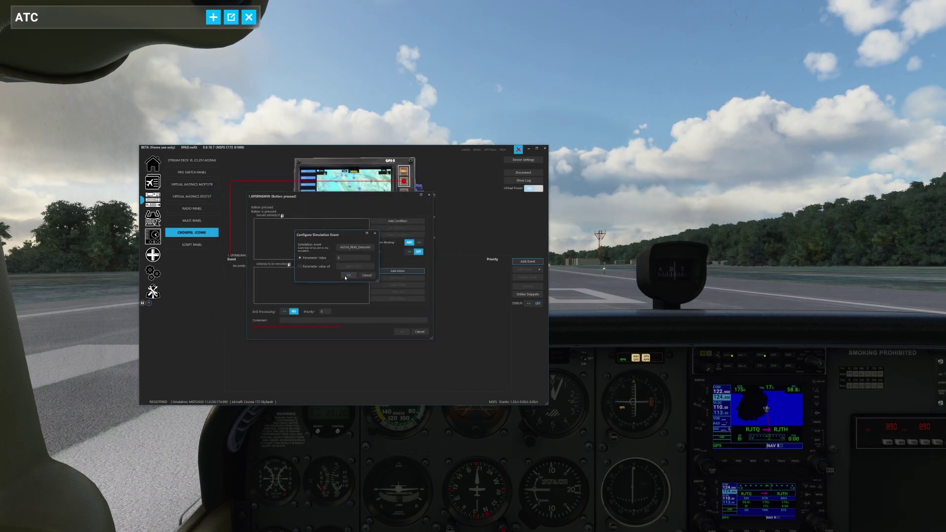
pyautogui.click(348, 275)
pyautogui.click(401, 331)
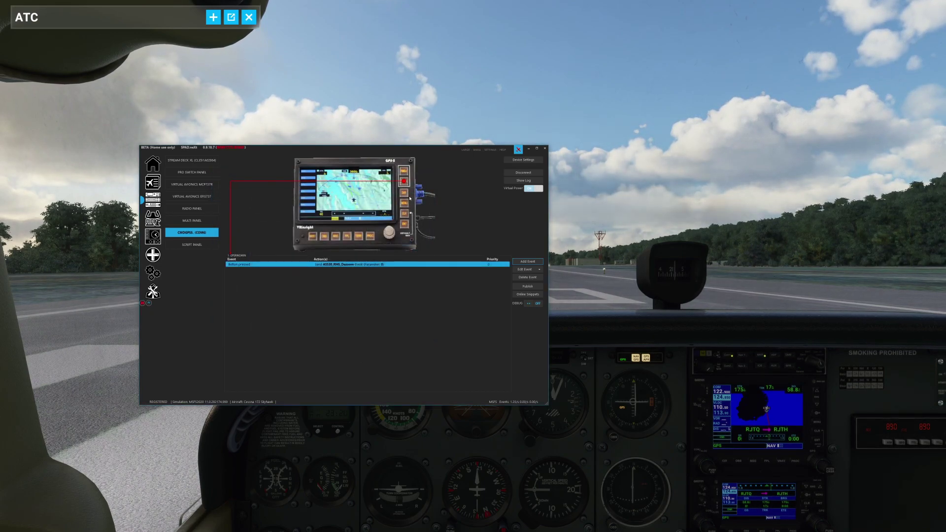
# Create a Button pressed event for the GPSDIR button that sends the simulation event AS530_DirectTo_Push.
pyautogui.click(405, 193)
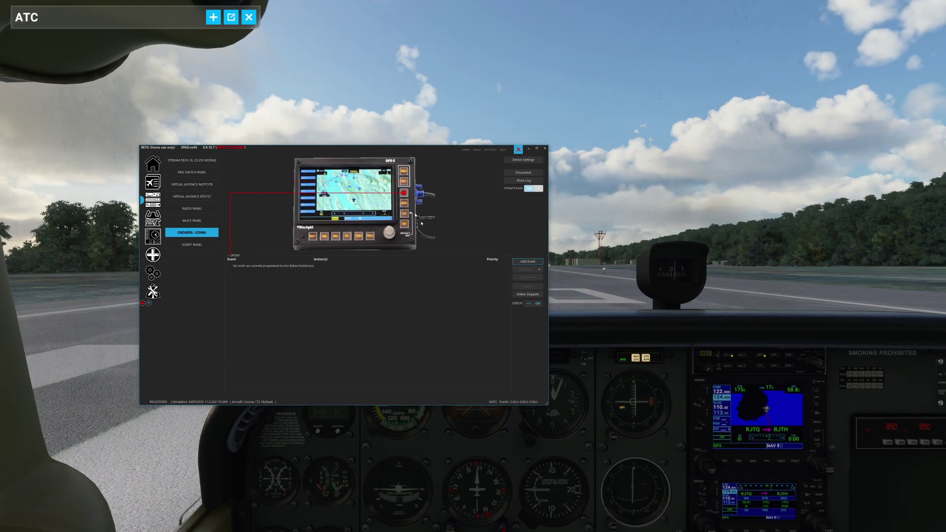
pyautogui.click(526, 262)
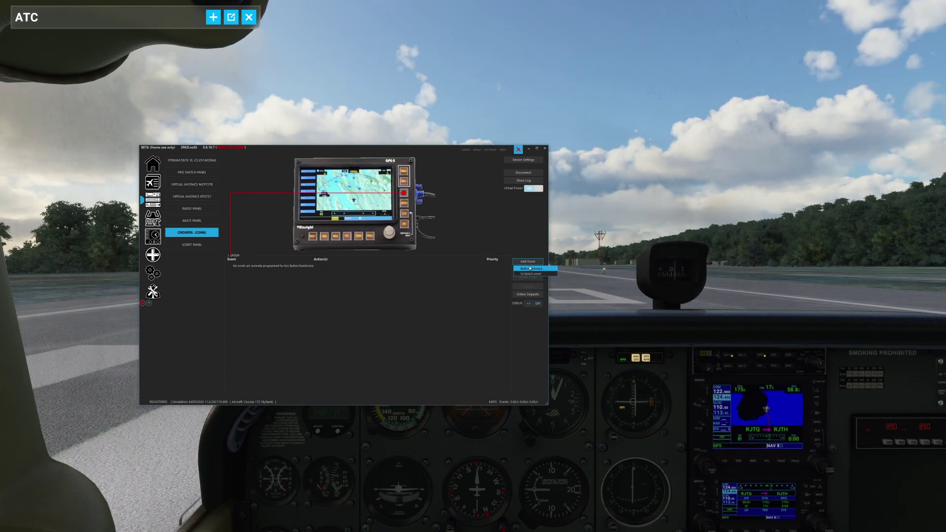
pyautogui.click(530, 269)
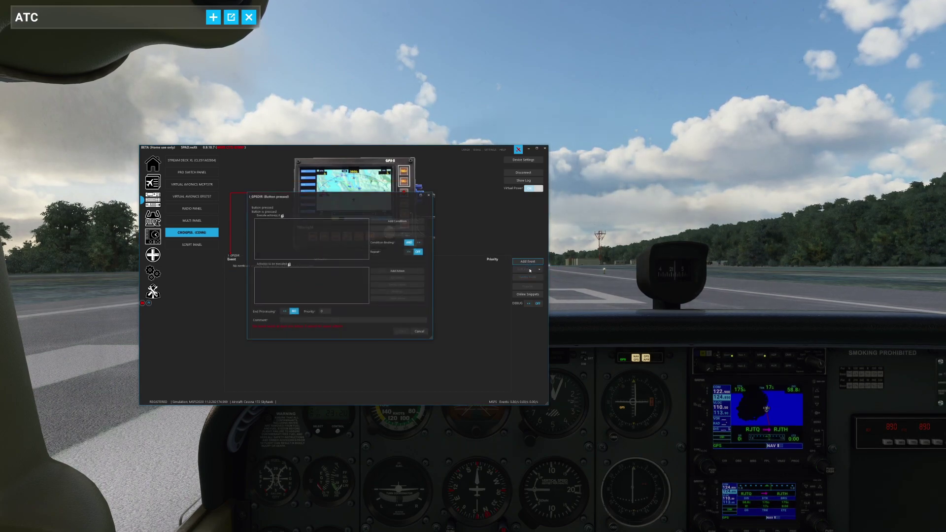
pyautogui.click(404, 272)
pyautogui.click(405, 281)
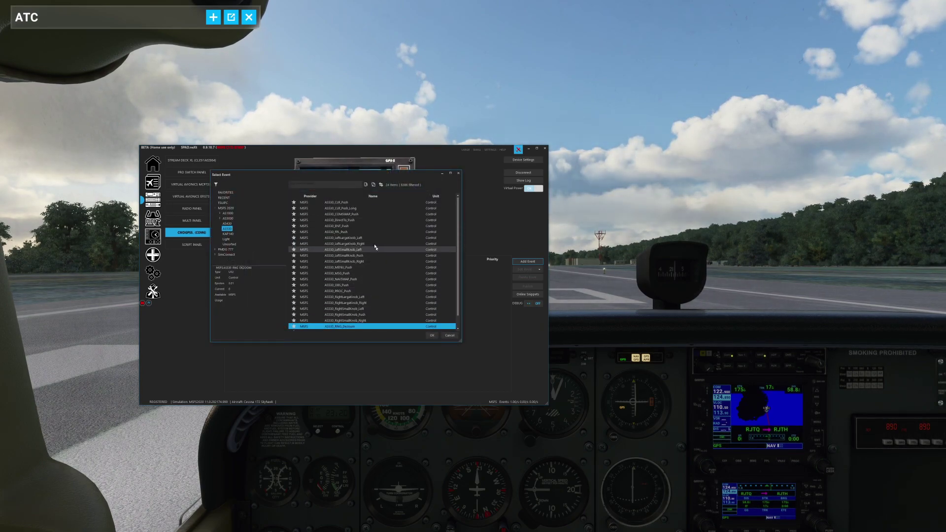
pyautogui.doubleClick(347, 220)
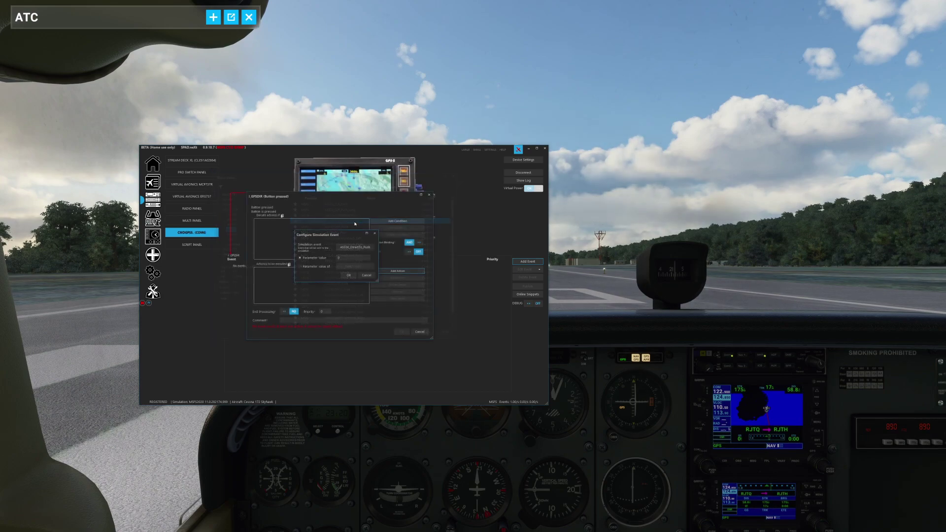
pyautogui.click(348, 275)
pyautogui.click(403, 331)
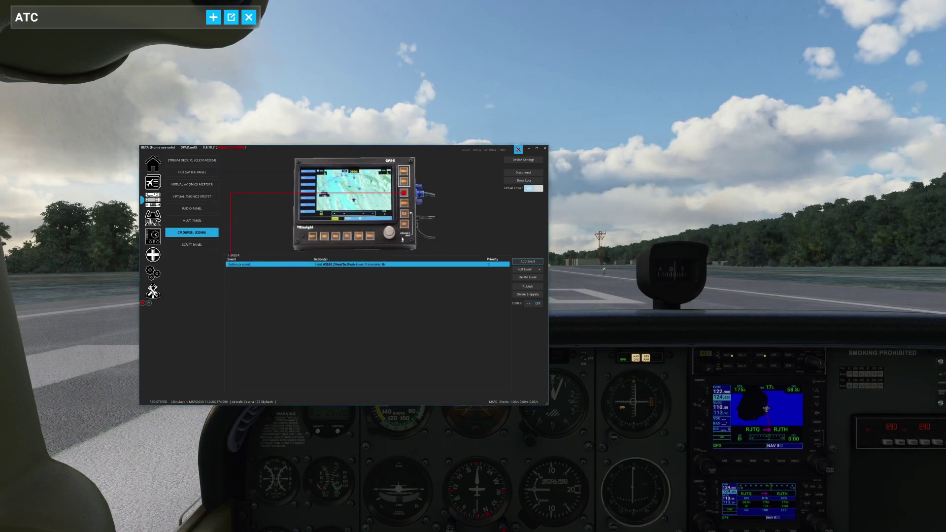
# Create a Button pressed event for the GPSMENU button that sends the simulation event AS530_MENU_Push.
pyautogui.click(526, 262)
pyautogui.click(523, 269)
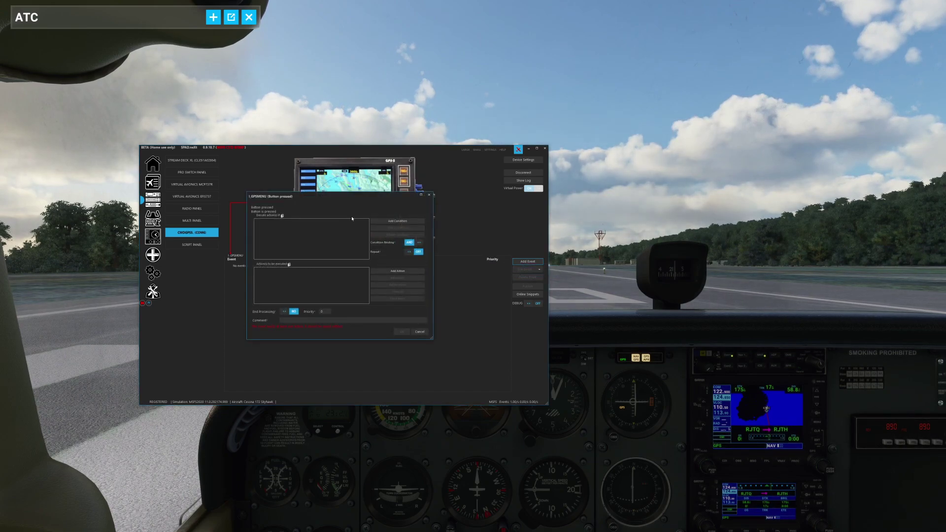
pyautogui.click(395, 271)
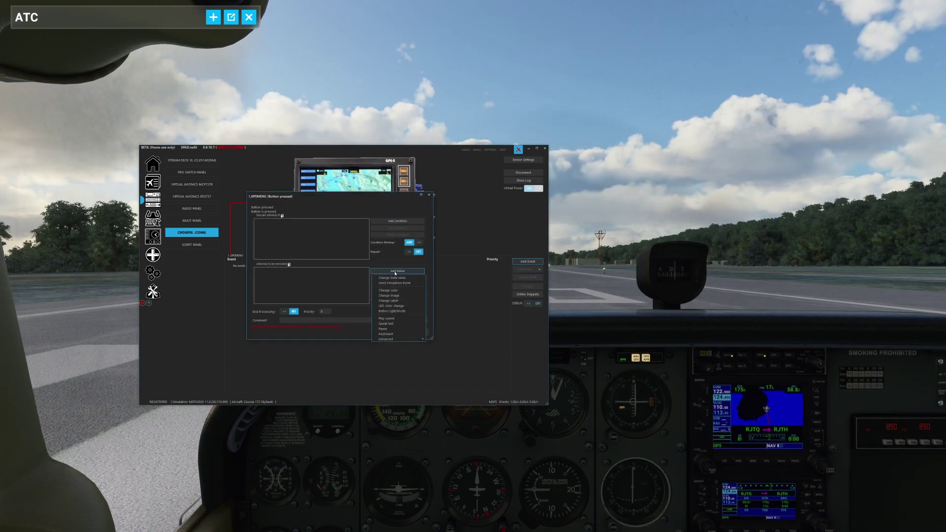
pyautogui.click(395, 282)
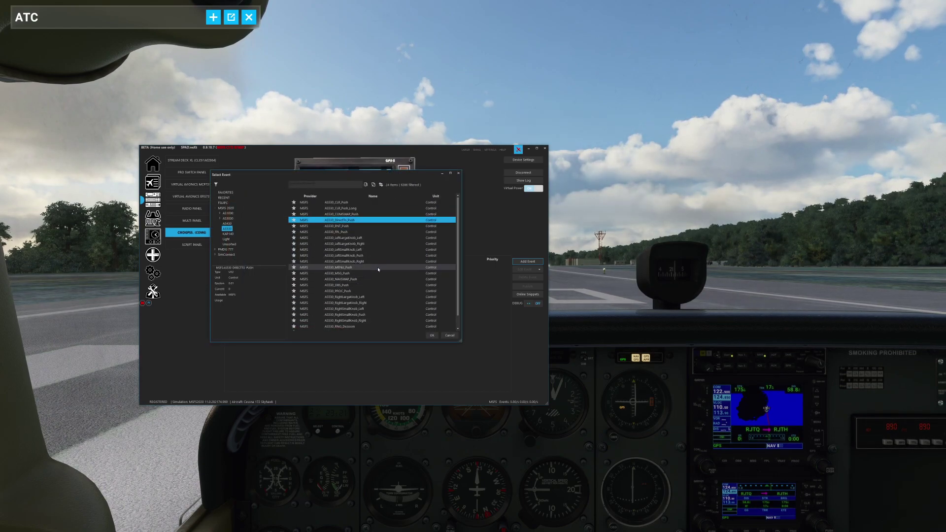
pyautogui.scroll(-1, 378, 269)
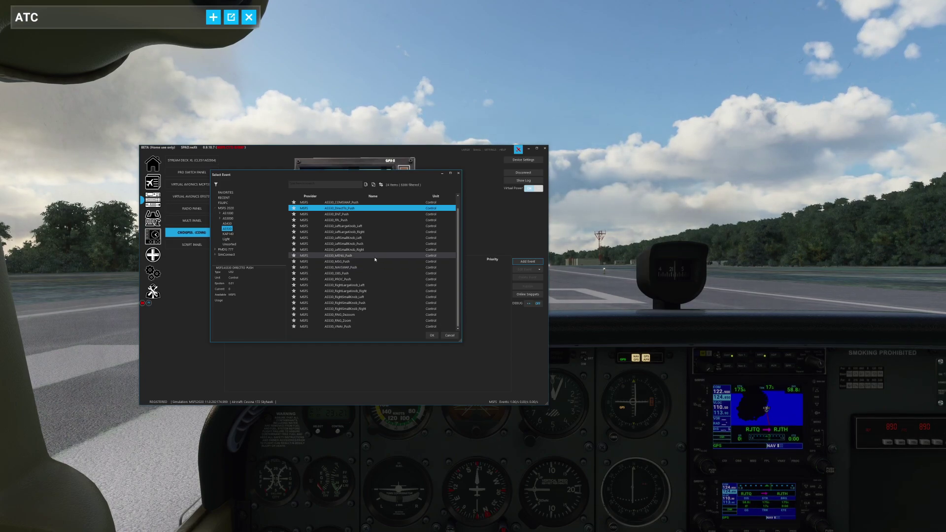
pyautogui.click(375, 257)
pyautogui.doubleClick(374, 257)
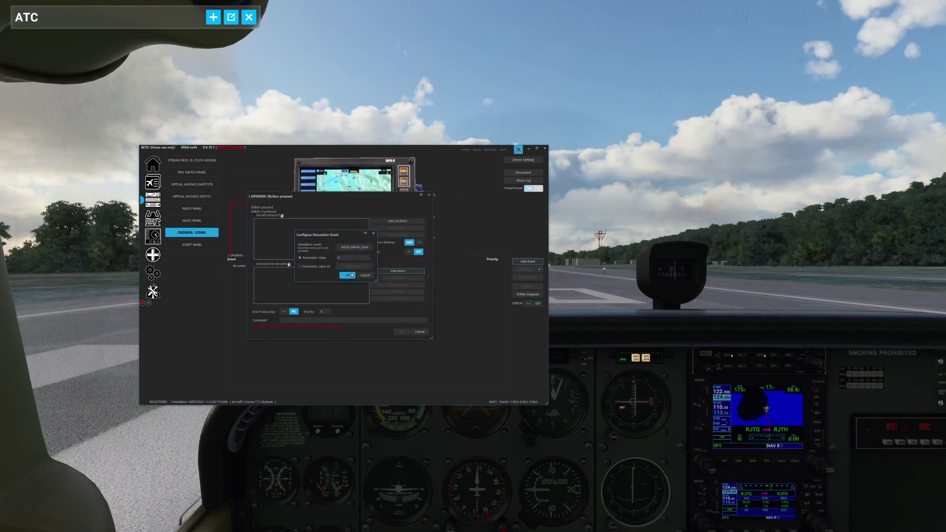
pyautogui.click(402, 328)
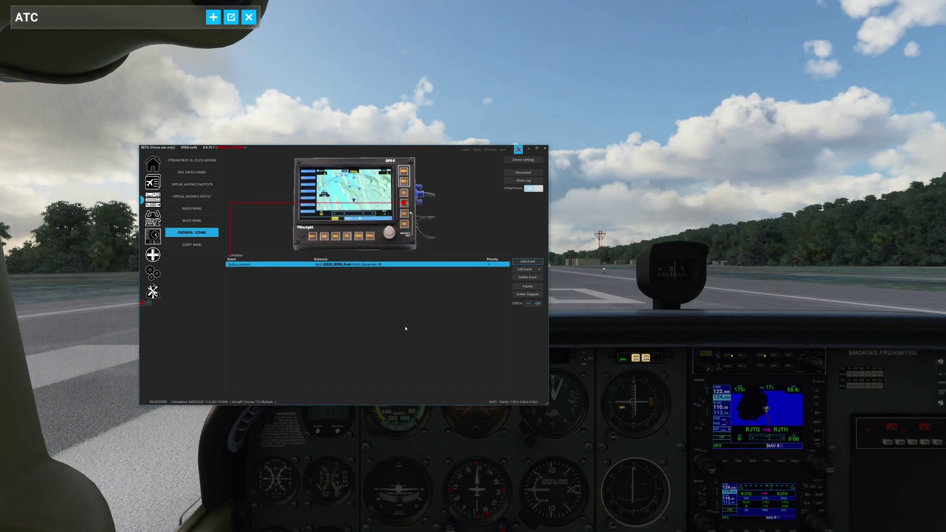
# Create a Button pressed event for the GPSCLR button that sends the simulation event AS530_CLR_Push.
pyautogui.click(405, 215)
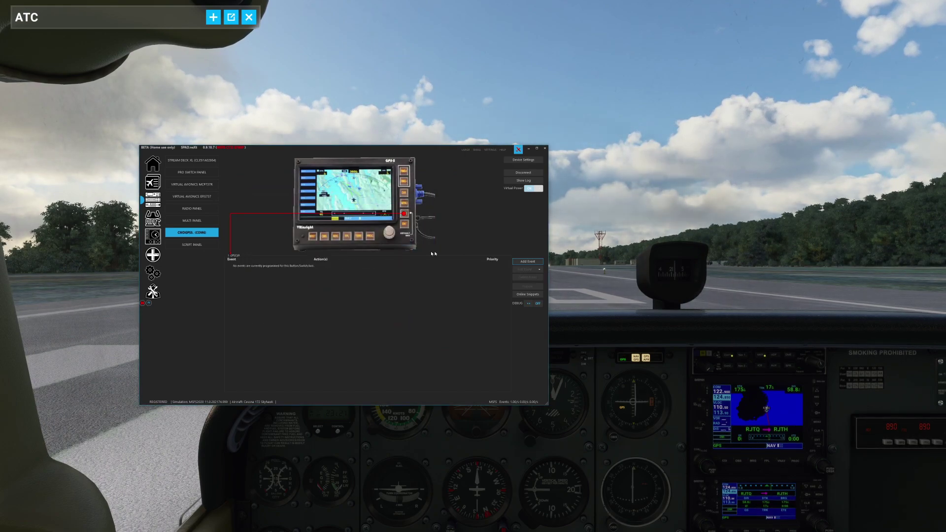
pyautogui.click(513, 260)
pyautogui.click(530, 268)
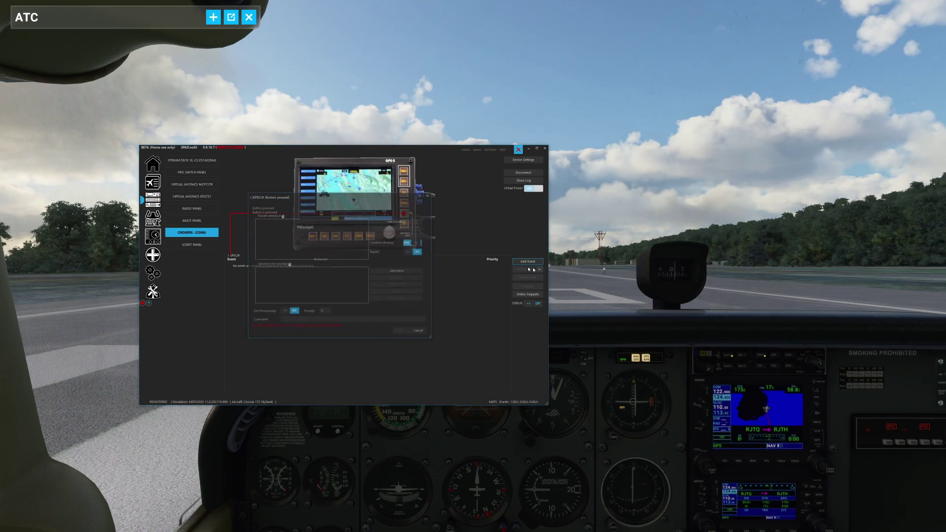
pyautogui.click(419, 271)
pyautogui.click(415, 278)
pyautogui.click(450, 335)
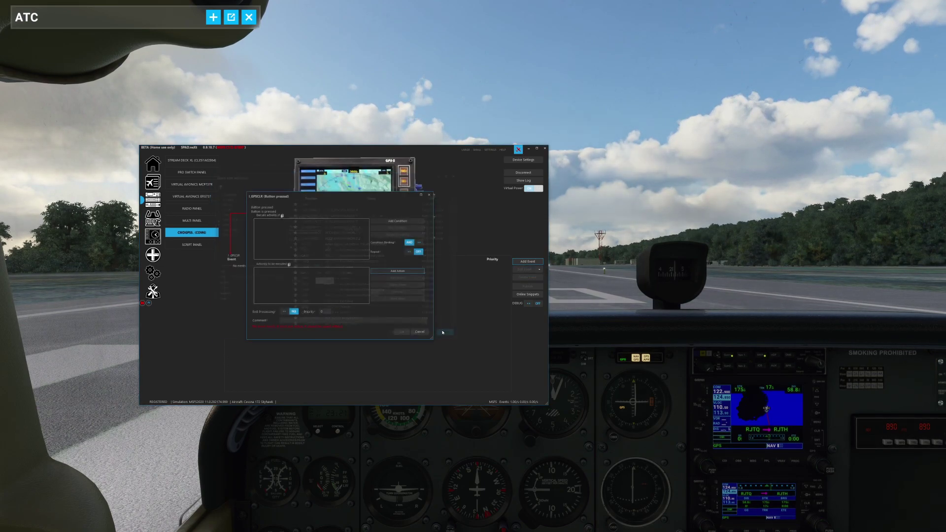
pyautogui.click(403, 272)
pyautogui.click(402, 285)
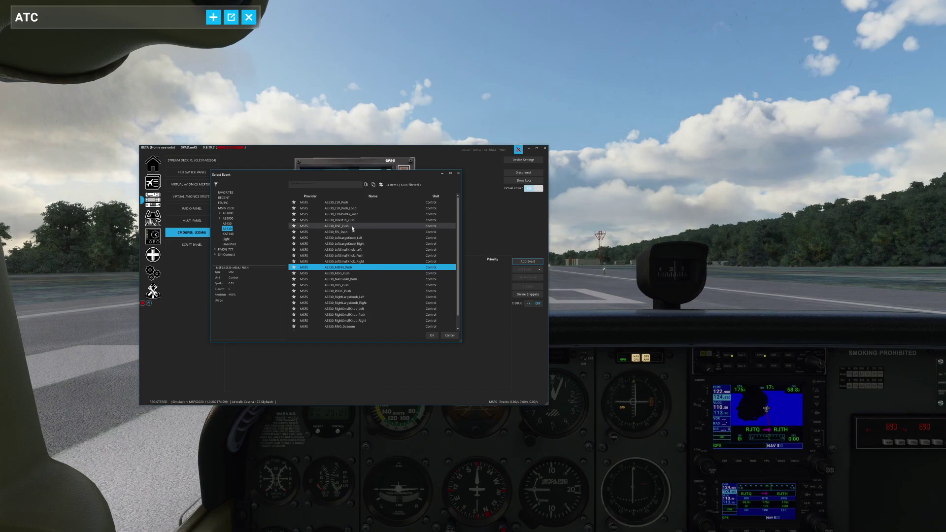
pyautogui.click(358, 204)
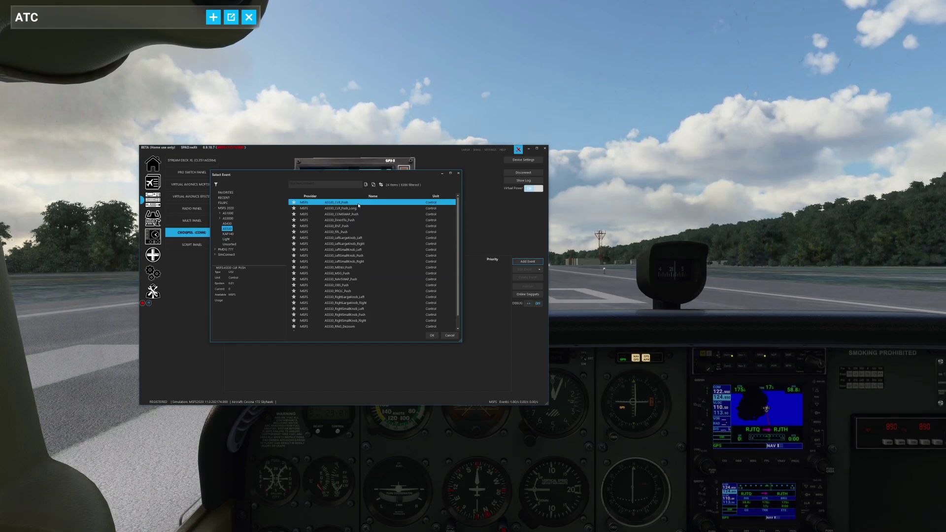
pyautogui.doubleClick(358, 204)
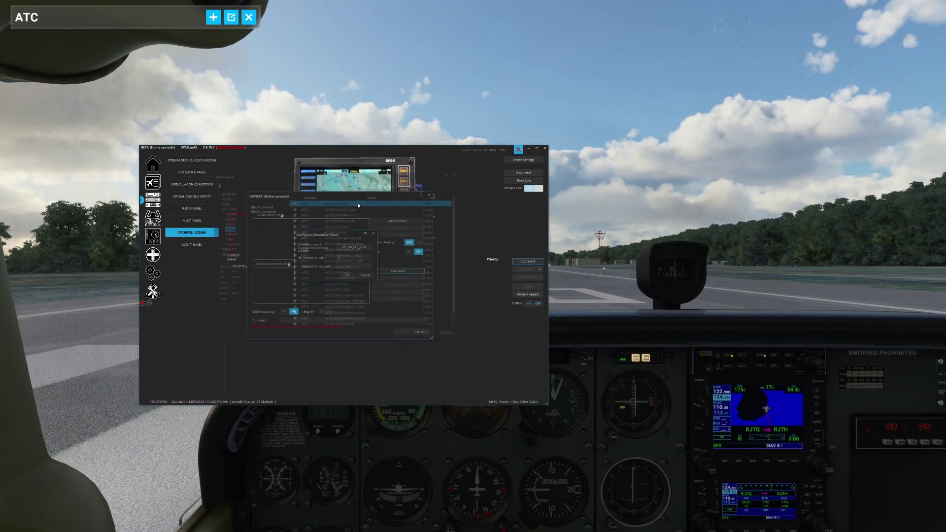
pyautogui.click(347, 276)
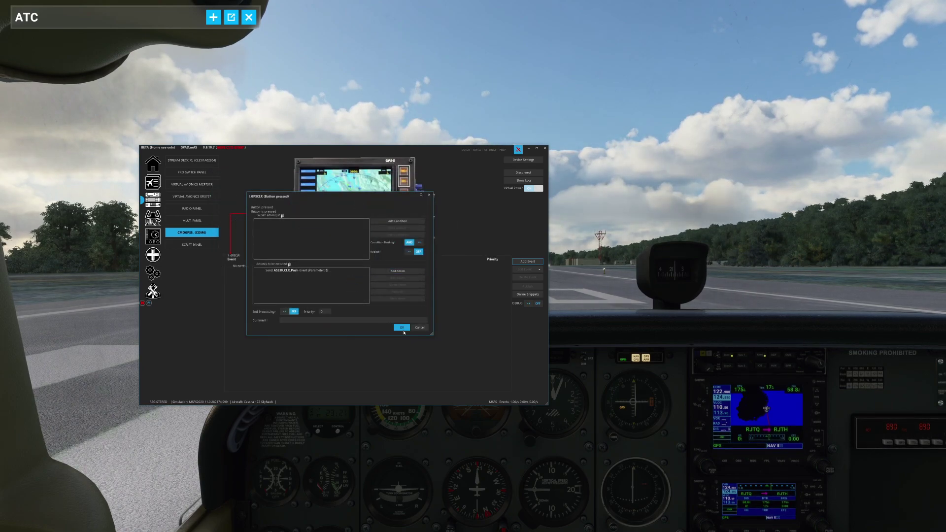
pyautogui.click(402, 331)
# Create a Button pressed event for the GPSENT button that sends the simulation event AS530_ENT_Push, and save the profile.
pyautogui.click(404, 224)
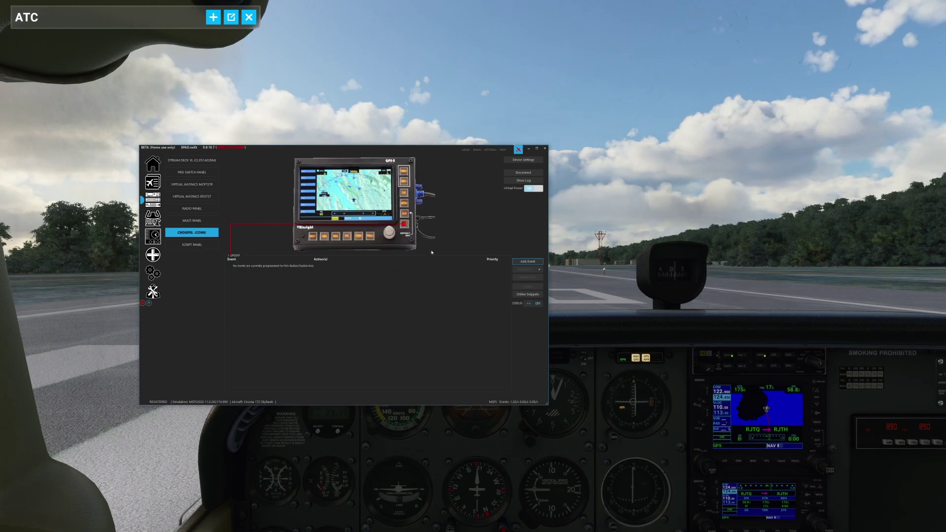
pyautogui.click(527, 261)
pyautogui.click(518, 269)
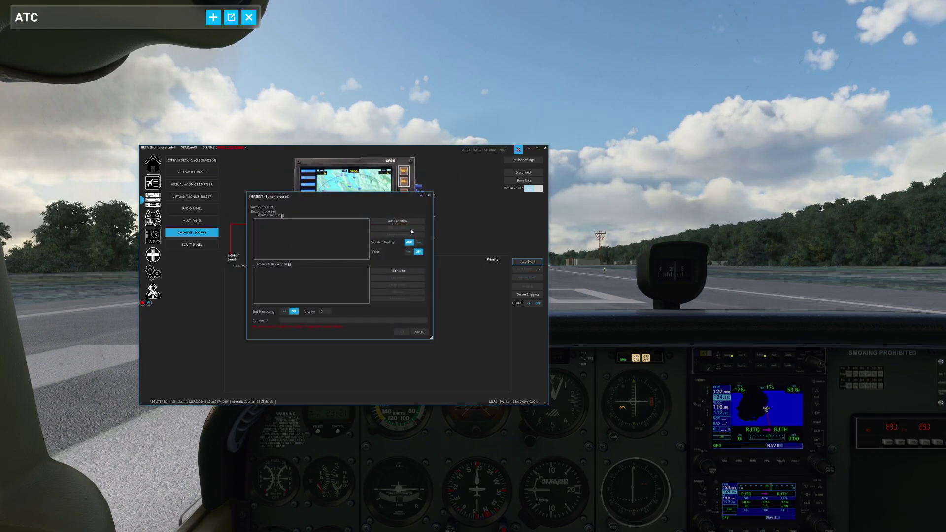
pyautogui.click(397, 271)
pyautogui.click(395, 283)
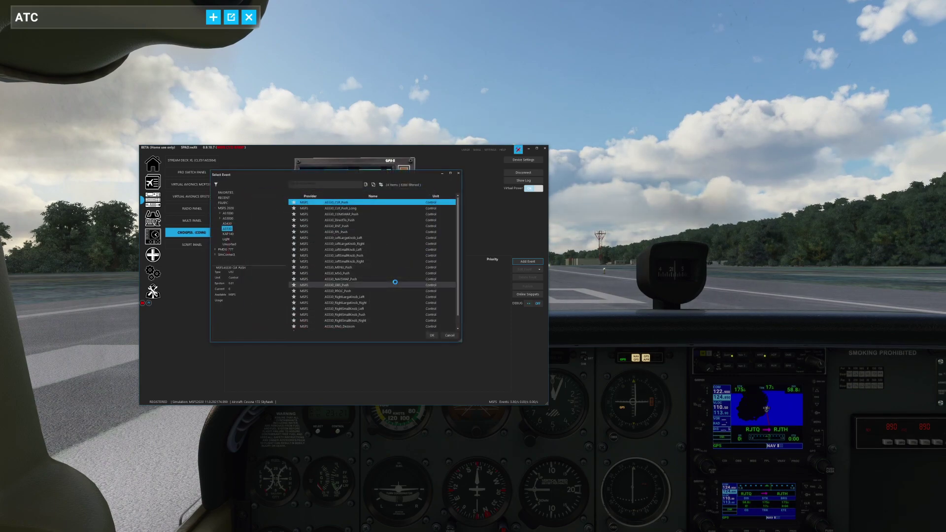
pyautogui.scroll(-1, 384, 274)
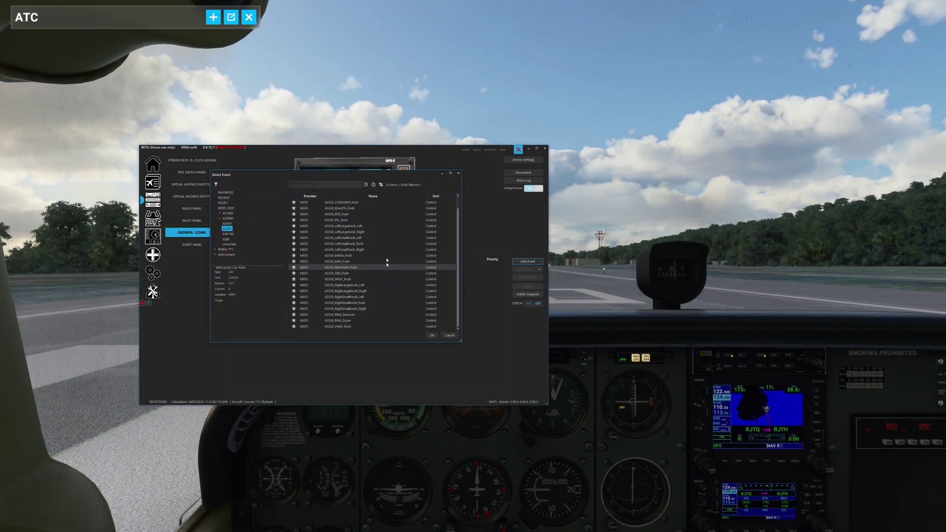
pyautogui.click(364, 215)
pyautogui.click(432, 335)
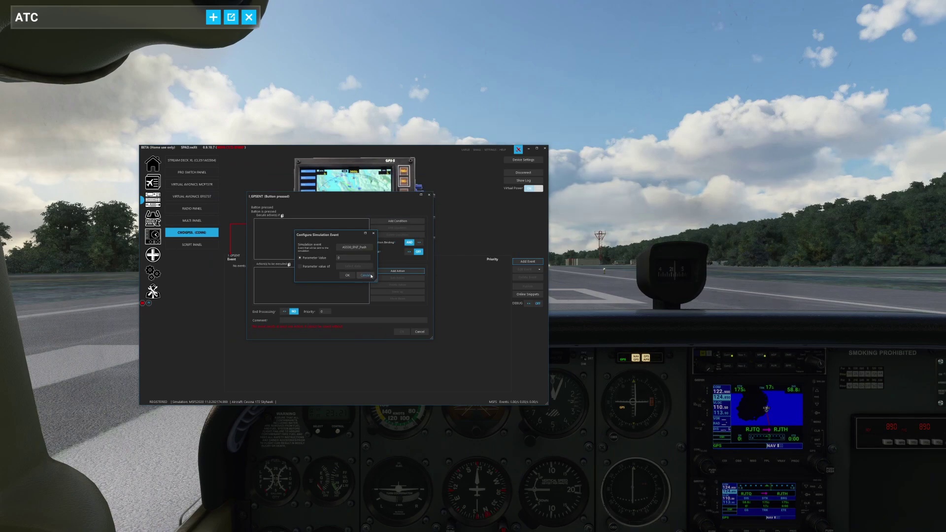
pyautogui.click(402, 327)
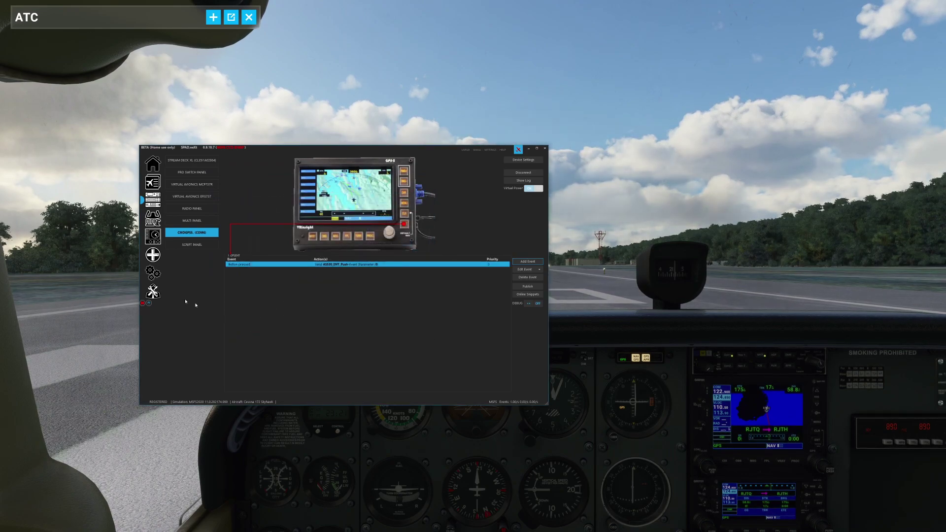
pyautogui.click(143, 303)
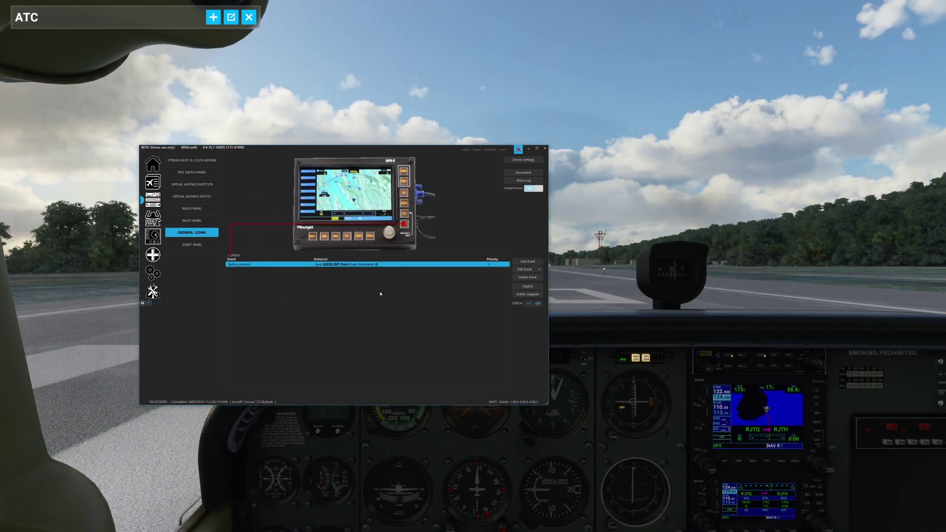
# Review the events assigned to the buttons in the panel's lower row and to the rotary knob.
pyautogui.click(324, 236)
pyautogui.click(346, 237)
pyautogui.click(358, 237)
pyautogui.click(371, 237)
pyautogui.click(389, 235)
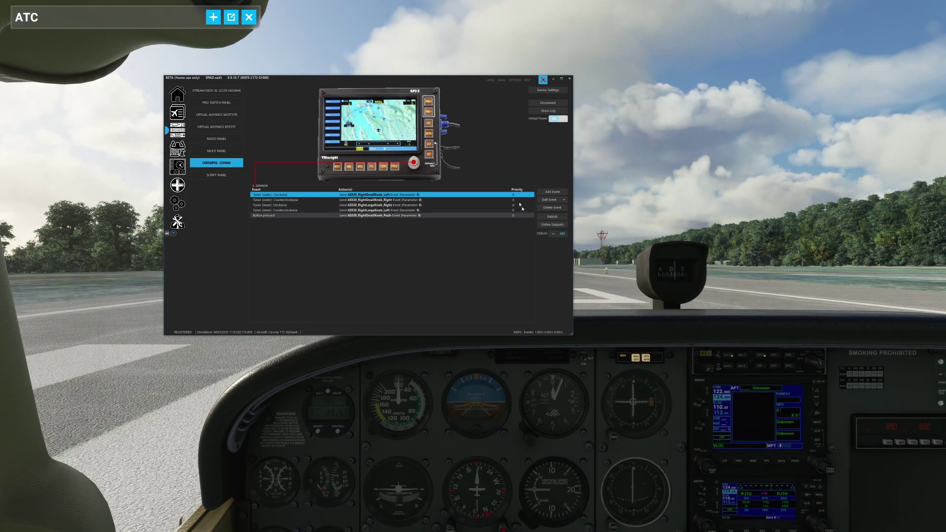
# Check the online snippets for the knob, and set up a snippet for publishing with complete device scope and validity for all aircraft.
pyautogui.click(551, 224)
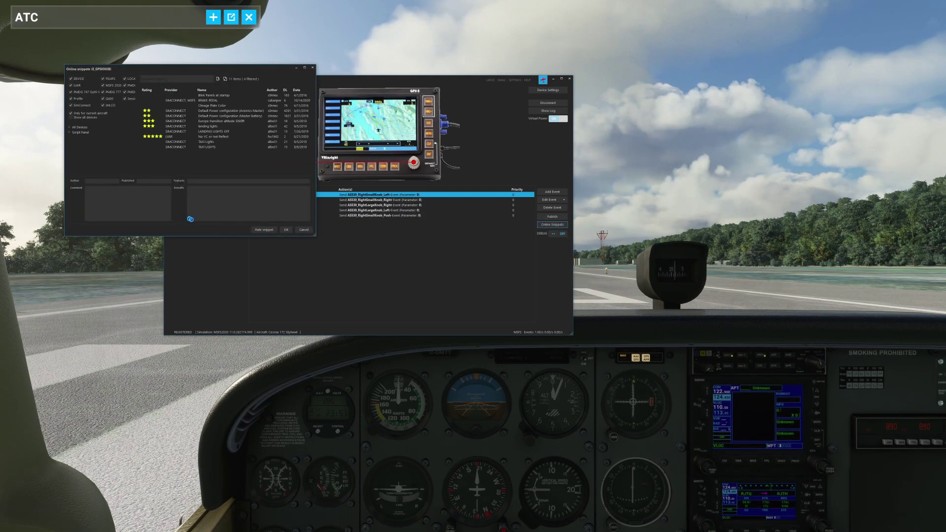
pyautogui.click(303, 230)
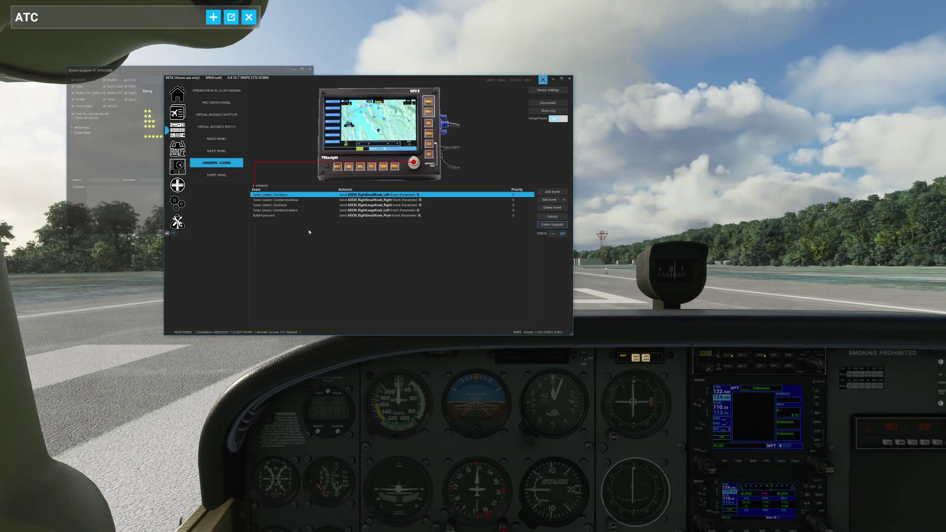
pyautogui.click(552, 217)
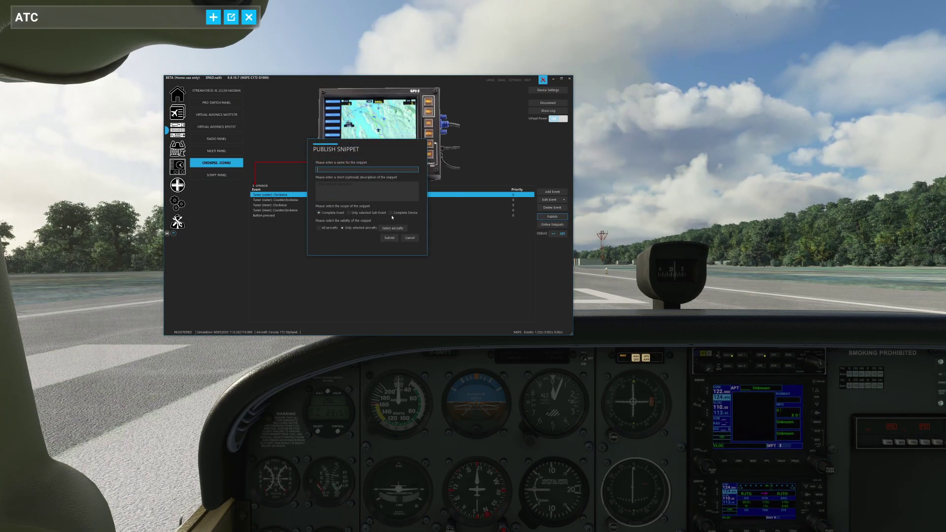
pyautogui.click(398, 213)
pyautogui.click(319, 228)
# Name the snippet "VR GPS5 GNS 530 Config".
pyautogui.click(344, 168)
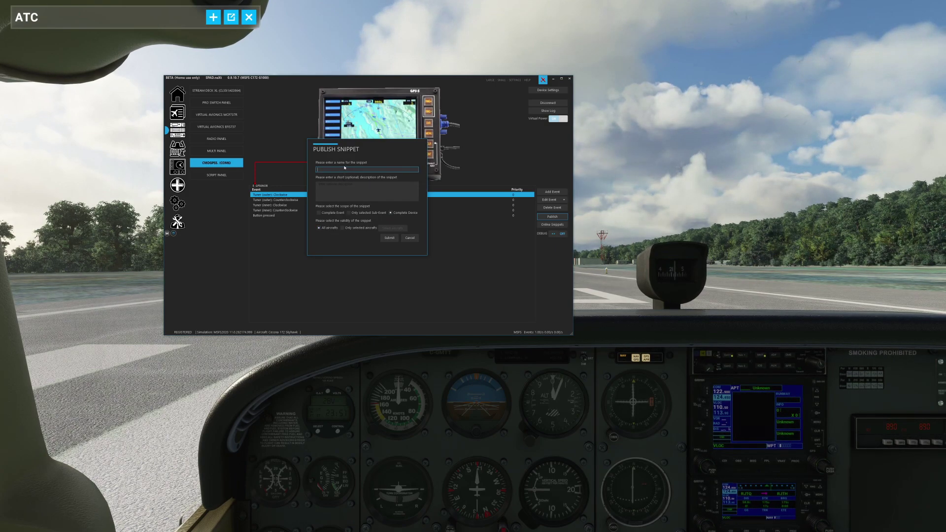
pyautogui.write('VR')
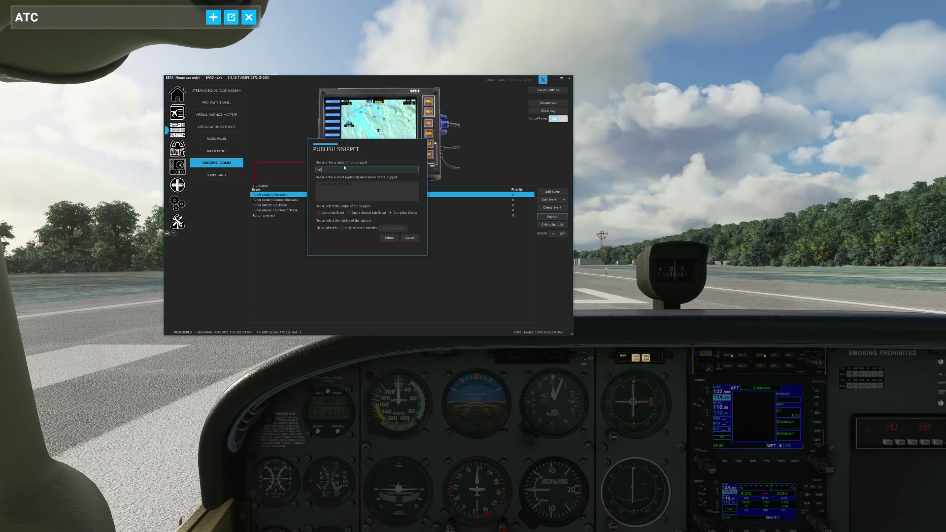
pyautogui.write(' (n')
pyautogui.press('BackSpace')
pyautogui.press('BackSpace')
pyautogui.press('BackSpace')
pyautogui.write('-GPS5')
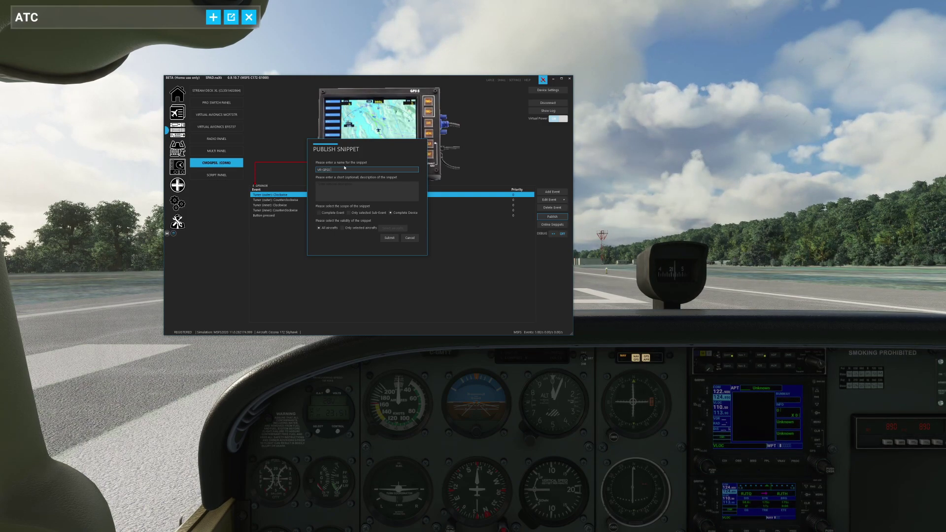
pyautogui.write(' N')
pyautogui.press('BackSpace')
pyautogui.write('GNS 530')
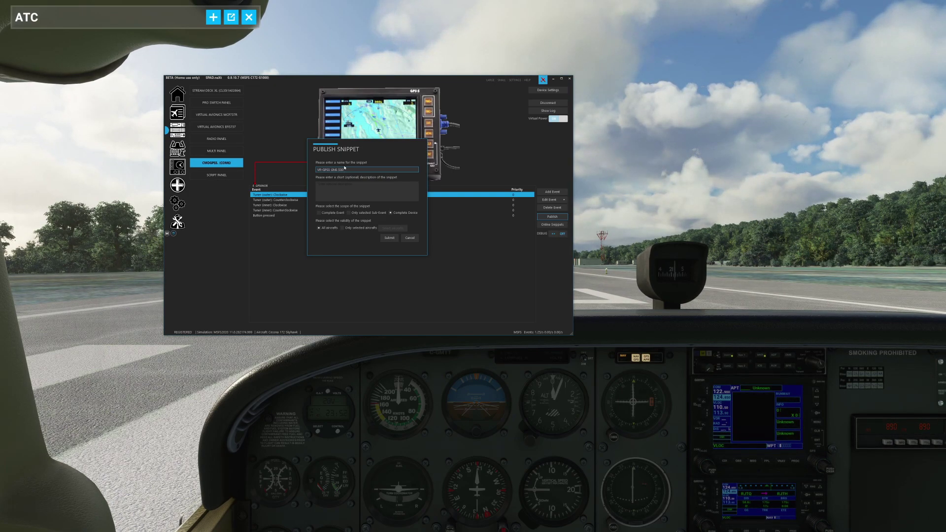
pyautogui.write(' Config')
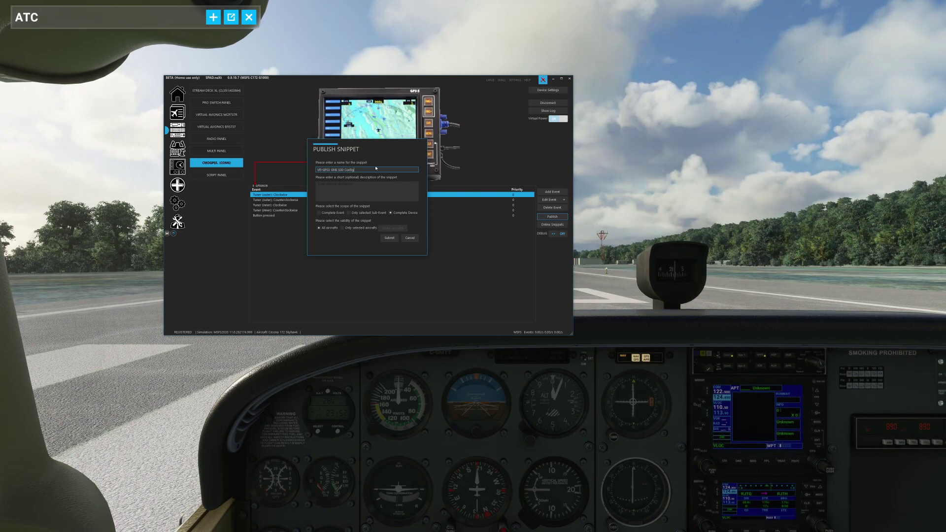
# Describe the snippet with "Asobo GNS 530 as long as you have the Spad.Next Lvar Brigde installed." and publish it.
pyautogui.press('Tab')
pyautogui.write('Asobo GNS-530 as long as you have the Spad.Next Lvar Brigde installed.')
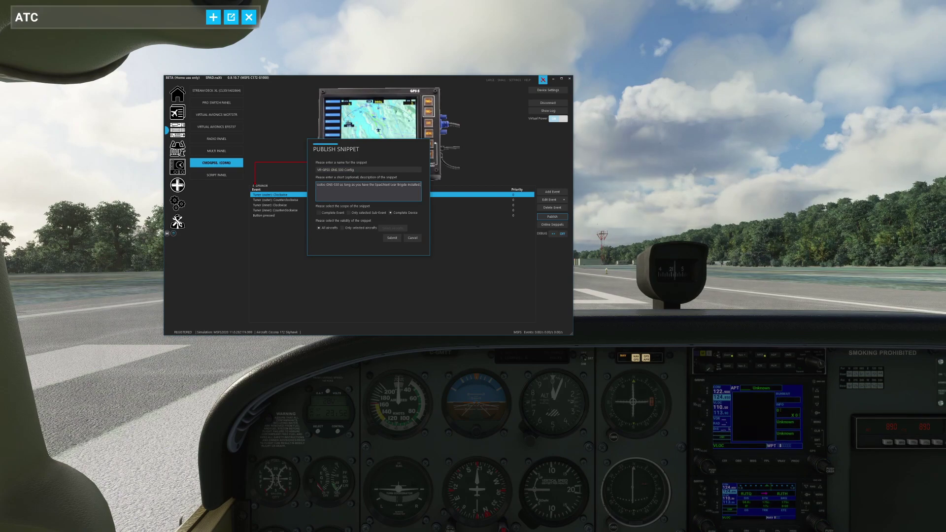
pyautogui.click(389, 238)
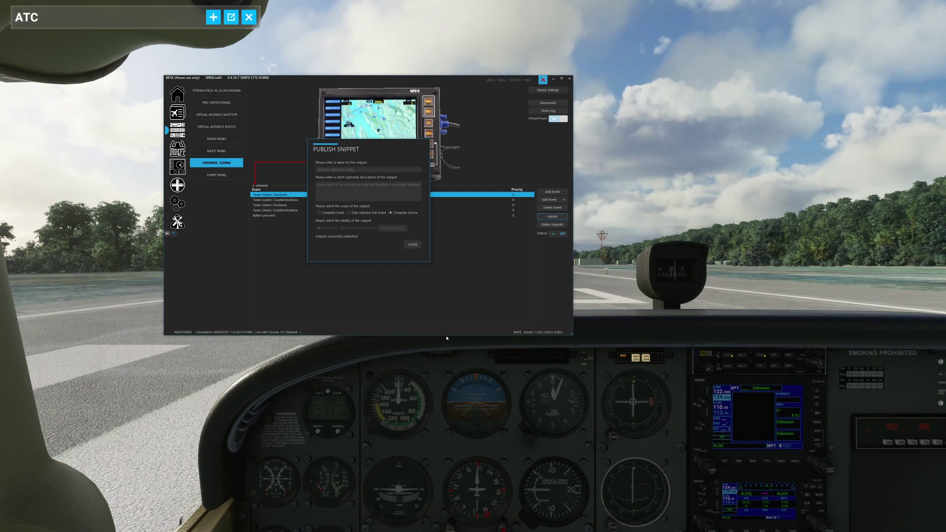
pyautogui.click(417, 245)
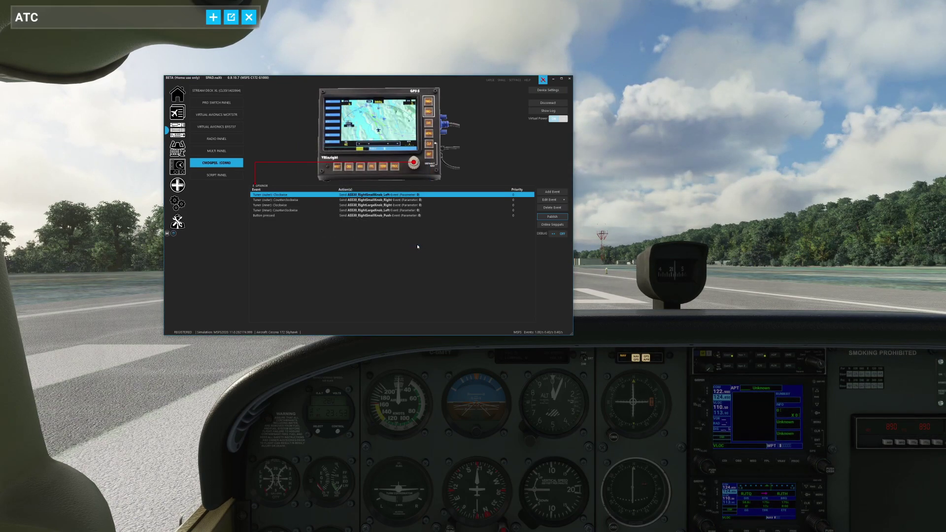